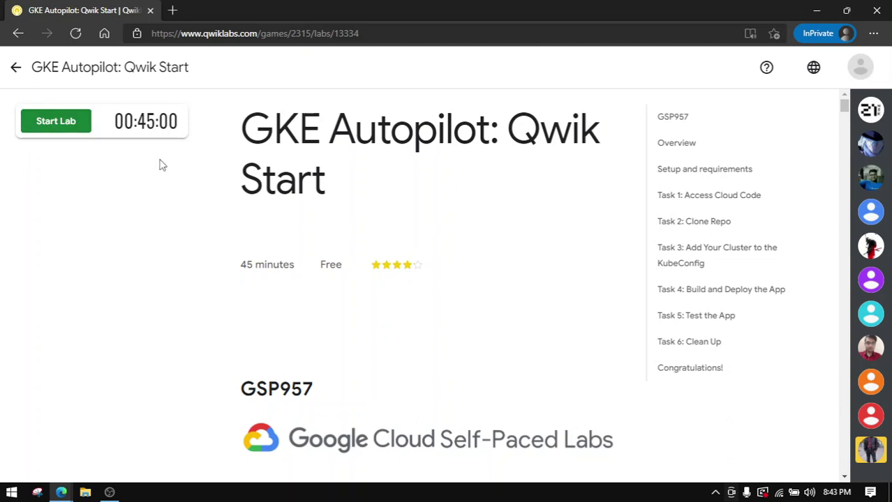
# Start the GKE Autopilot: Qwik Start lab and complete the not-a-robot check.
pyautogui.click(74, 127)
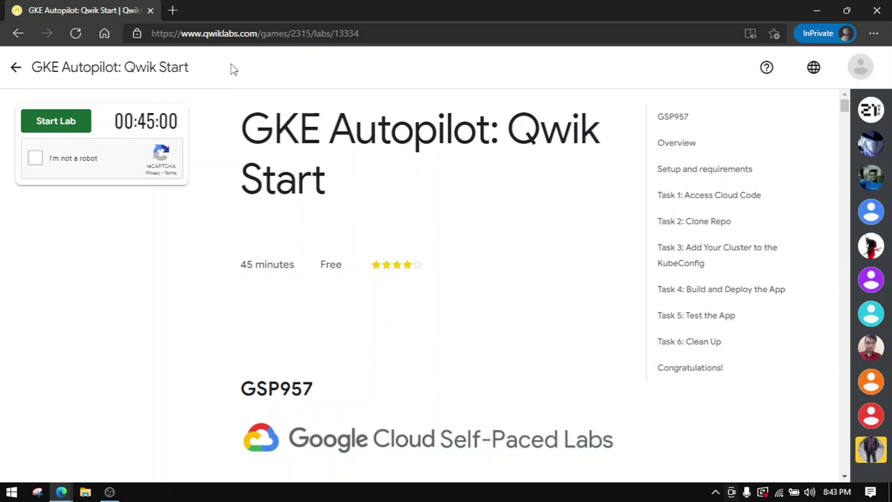
pyautogui.click(72, 160)
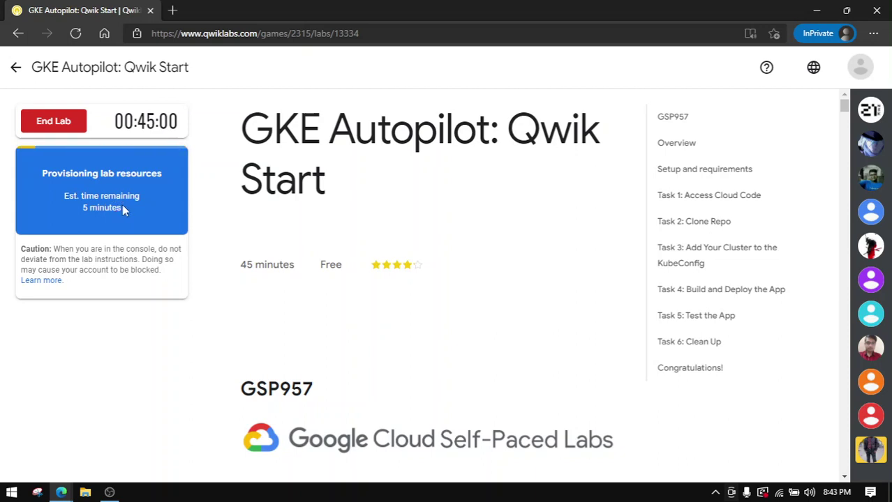
pyautogui.click(118, 493)
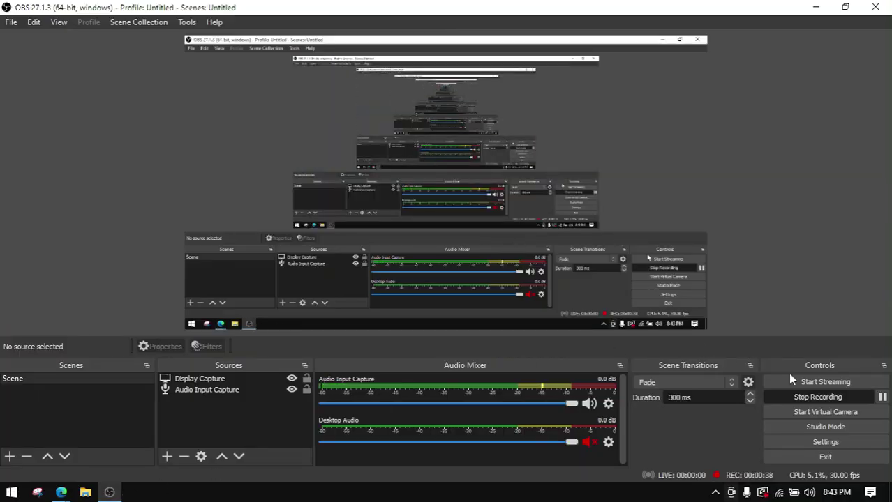
pyautogui.click(882, 397)
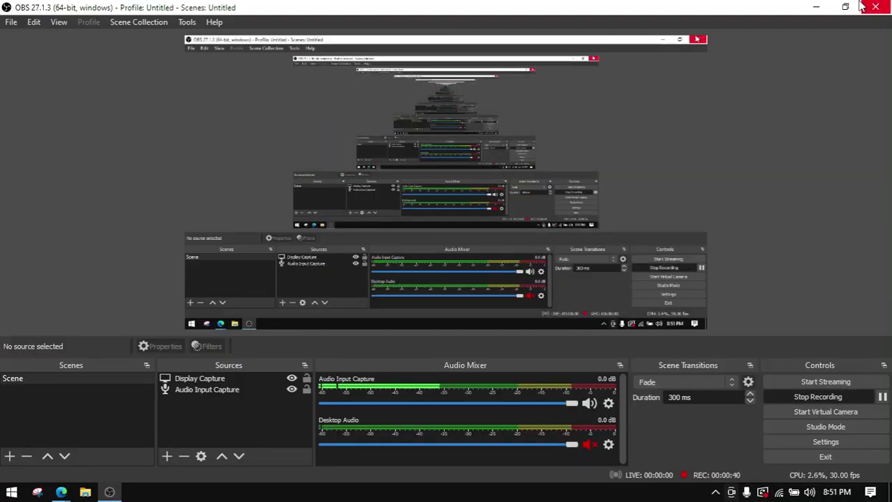
pyautogui.click(816, 6)
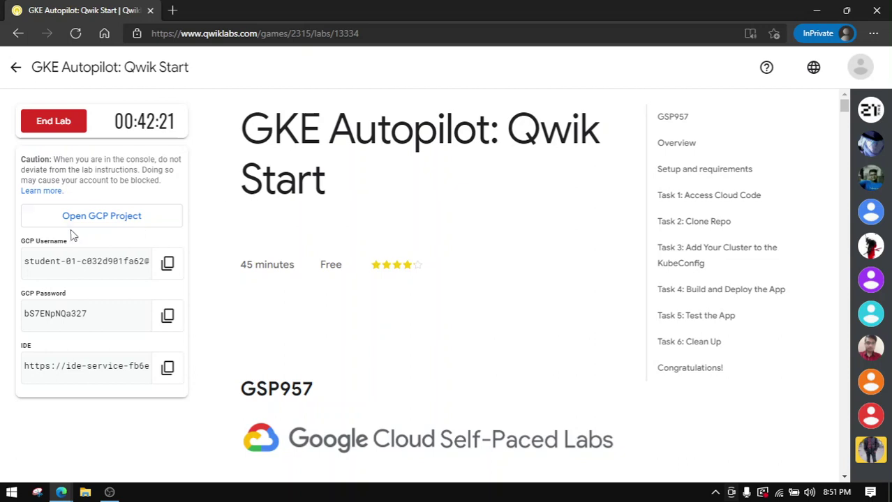
# Open the lab's GCP project, signing in with the lab account's password and accepting the new account terms.
pyautogui.click(110, 216)
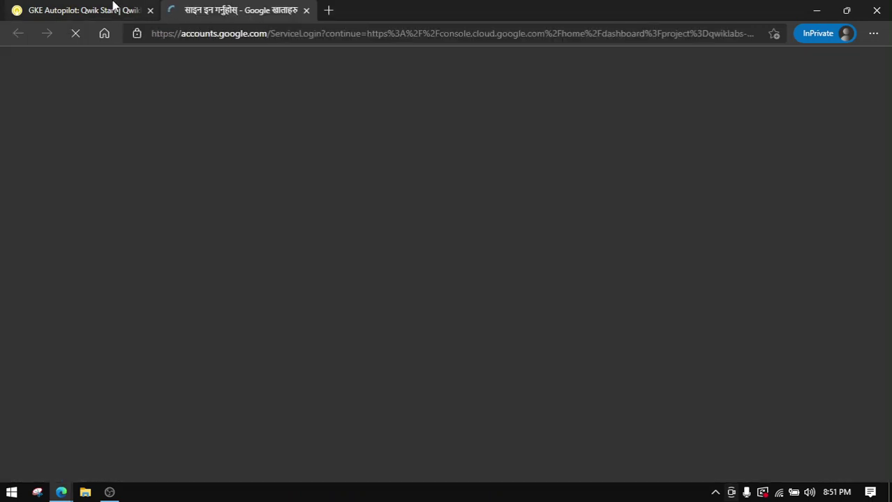
pyautogui.click(114, 6)
pyautogui.click(167, 315)
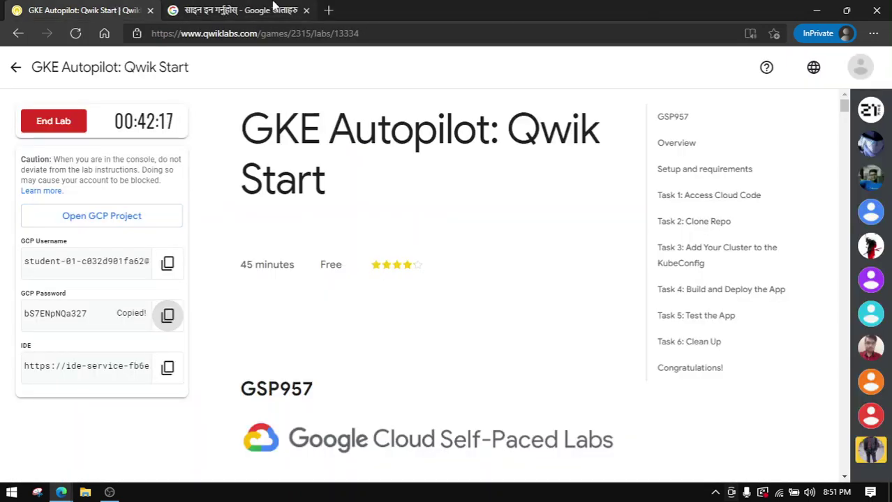
pyautogui.click(274, 7)
pyautogui.click(414, 224)
pyautogui.hotkey('ctrl', 'v')
pyautogui.click(551, 368)
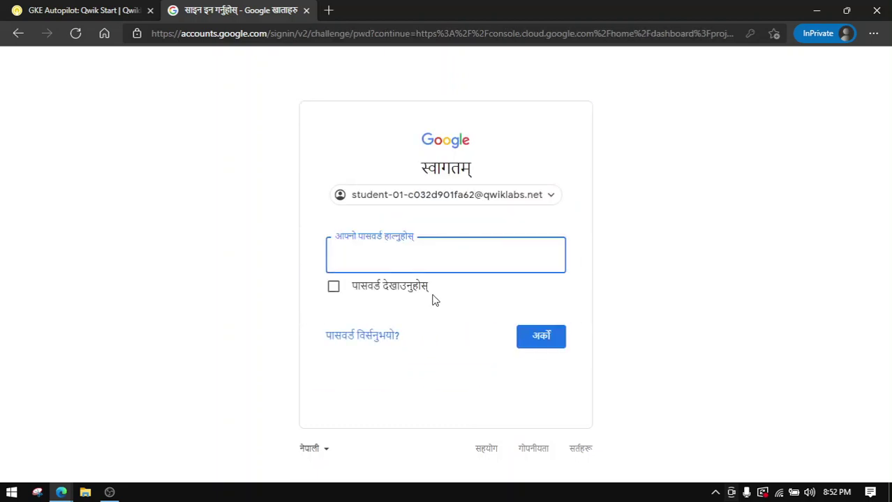
pyautogui.hotkey('ctrl', 'v')
pyautogui.press('Return')
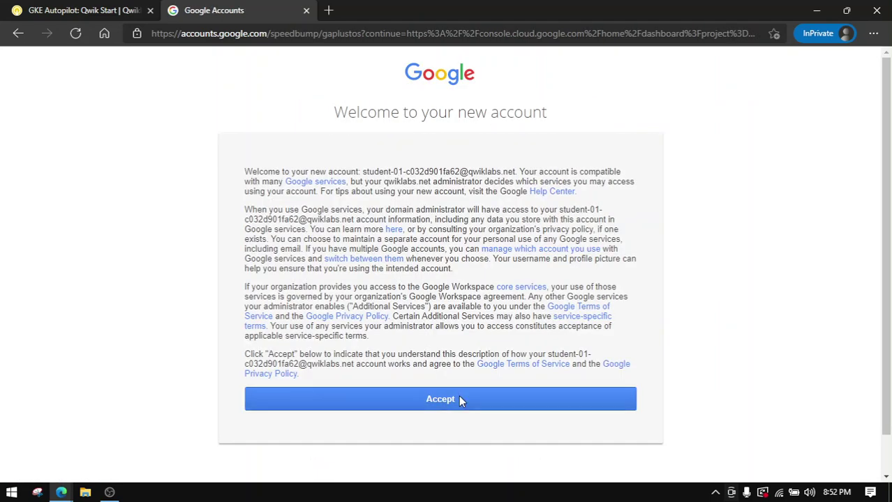
pyautogui.click(459, 395)
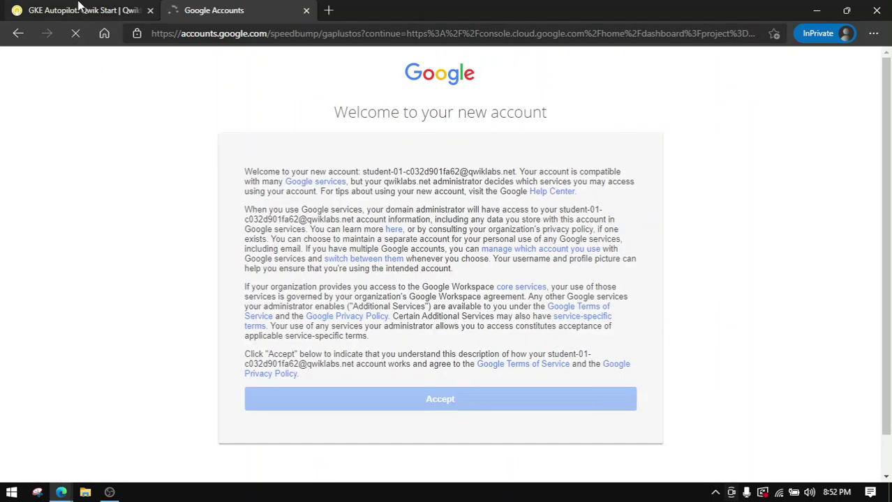
pyautogui.click(79, 7)
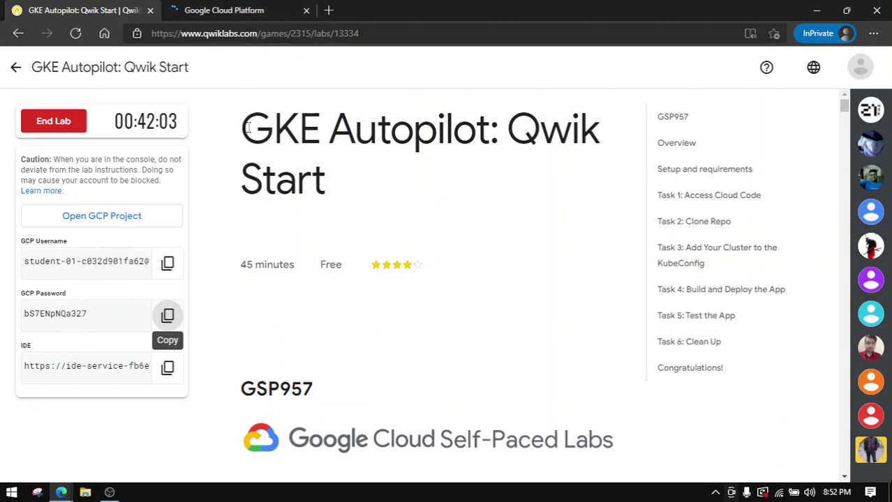
pyautogui.moveTo(247, 127); pyautogui.dragTo(328, 183)
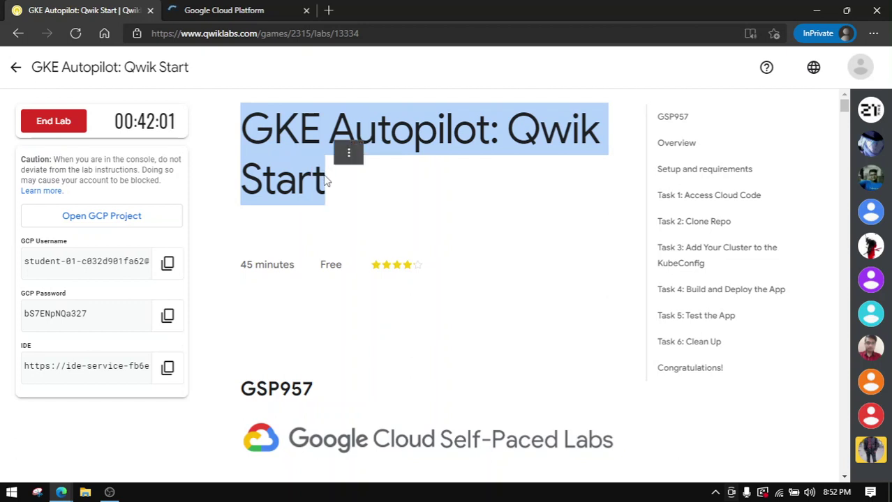
pyautogui.click(457, 194)
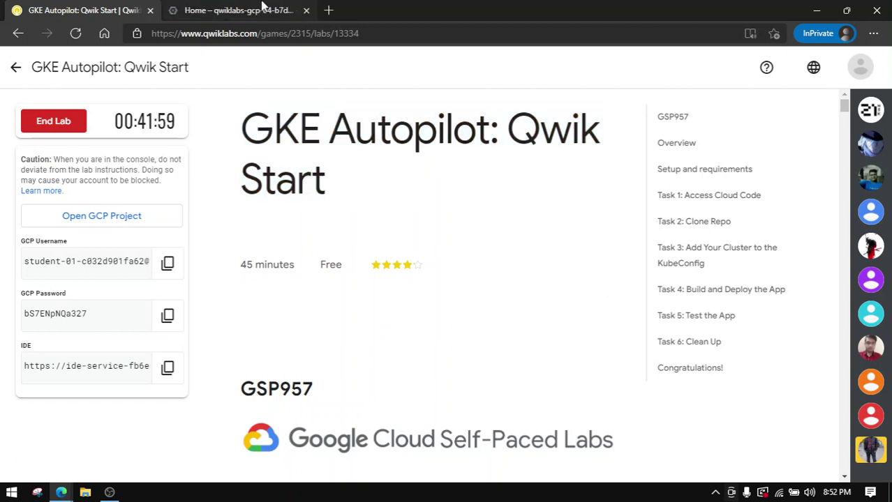
# Agree to the Google Cloud Platform Terms of Service and continue to the project dashboard.
pyautogui.click(262, 7)
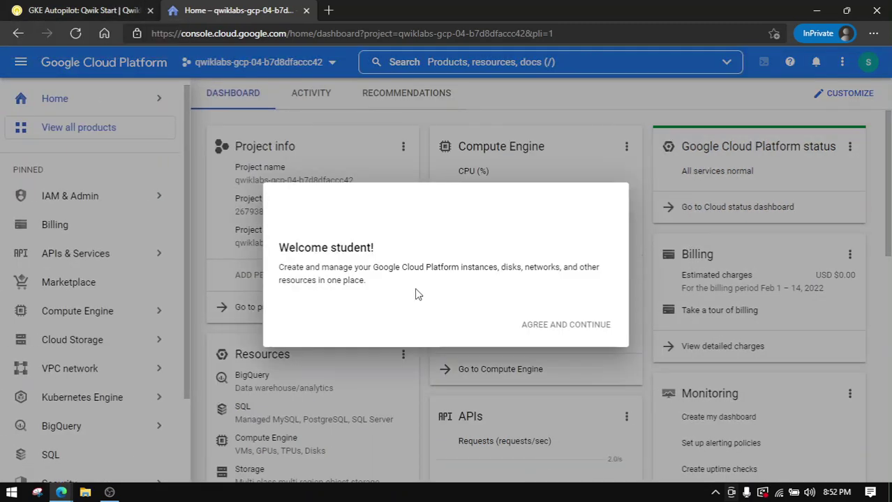
pyautogui.click(299, 296)
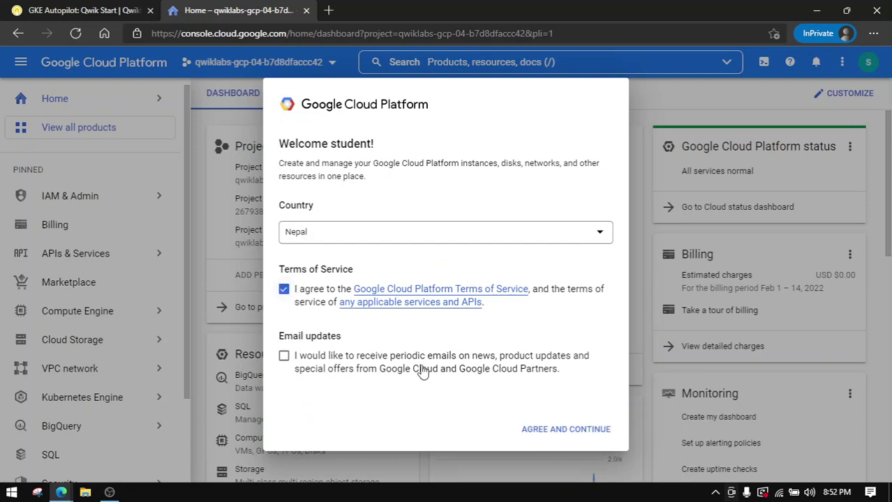
pyautogui.click(558, 434)
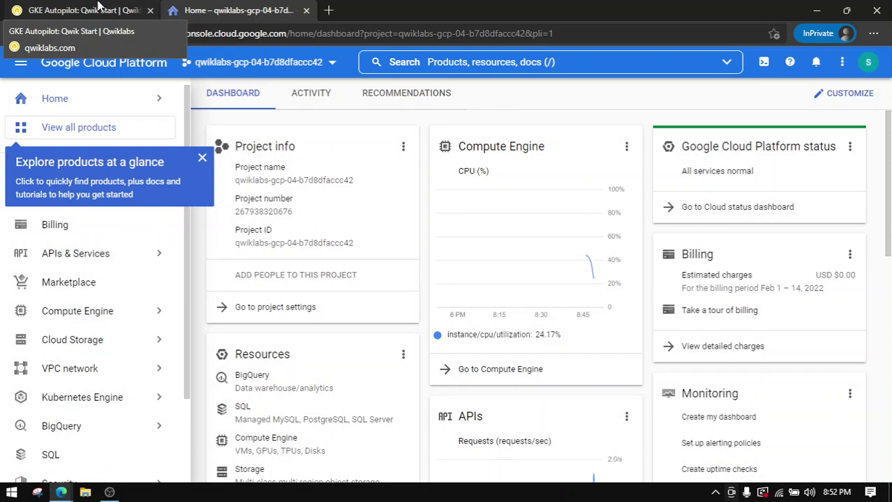
# Read through the lab instructions down to Task 1: Access Cloud Code.
pyautogui.click(99, 9)
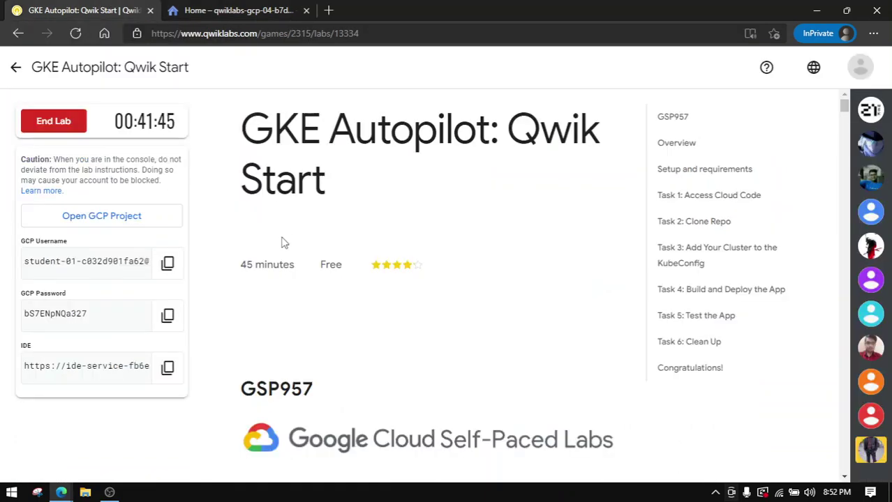
pyautogui.scroll(-3, 277, 233)
pyautogui.click(230, 9)
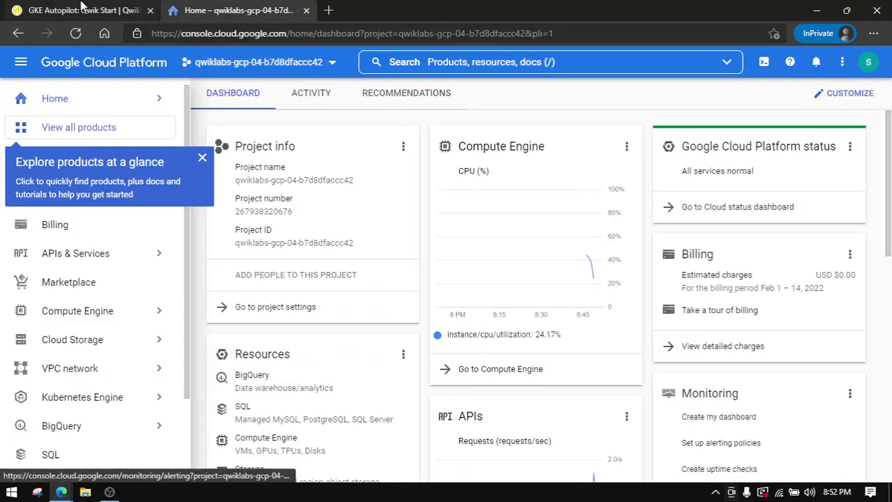
pyautogui.click(84, 10)
pyautogui.scroll(-15, 468, 124)
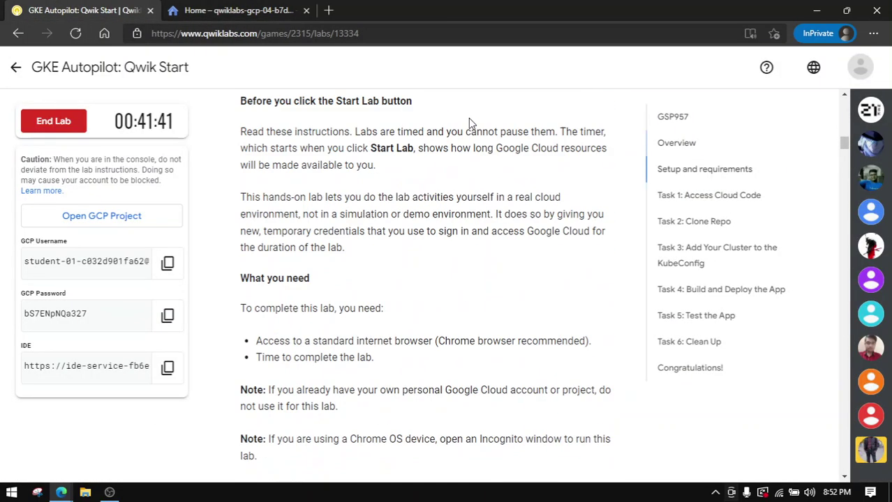
pyautogui.scroll(-3, 469, 123)
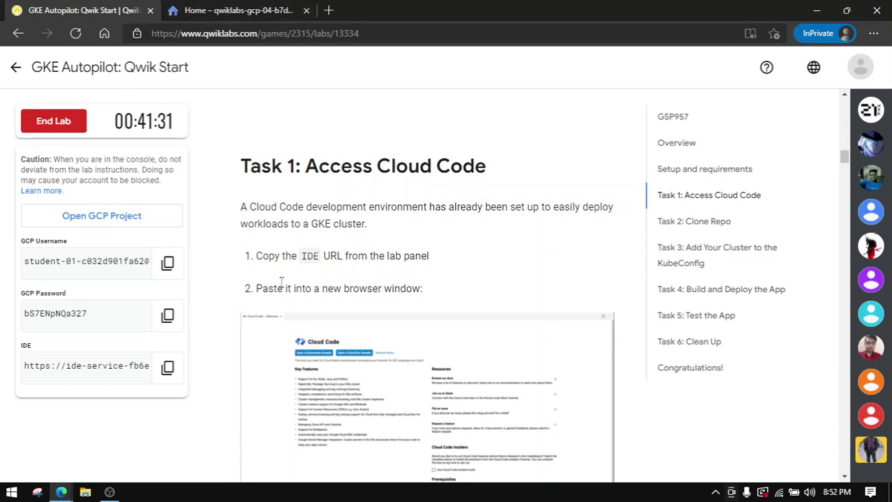
# Collapse the navigation menu on the Google Cloud console dashboard.
pyautogui.moveTo(56, 494)
pyautogui.click(204, 8)
pyautogui.click(115, 8)
pyautogui.click(209, 9)
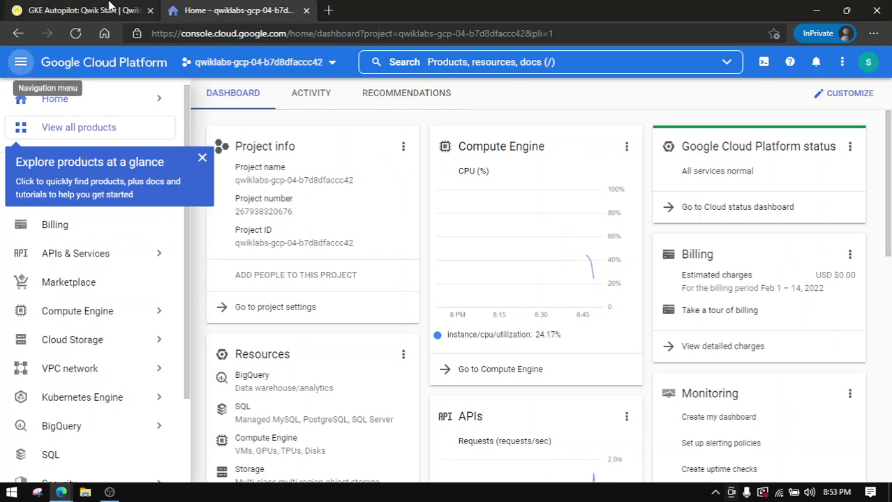
pyautogui.click(20, 62)
# Copy the lab's IDE URL, open it in a new browser tab, and place that tab beside the lab instructions.
pyautogui.hotkey('ctrl', 'shift', 'Tab')
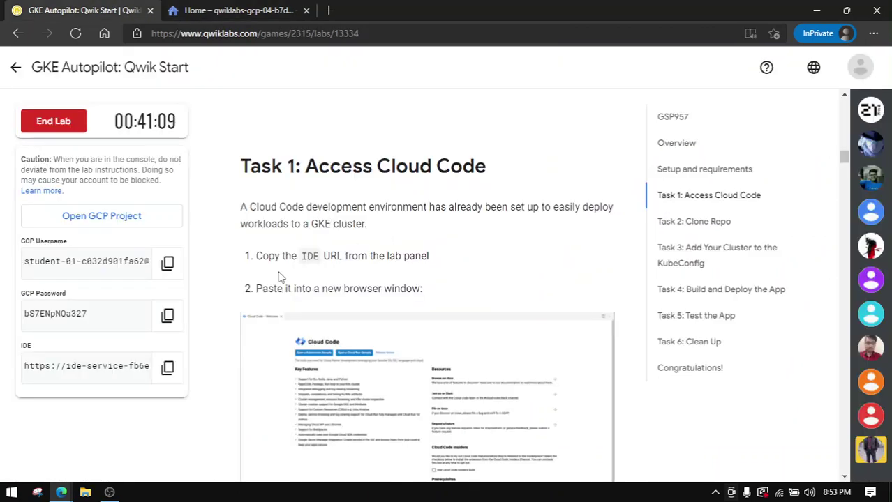
pyautogui.click(166, 368)
pyautogui.click(269, 6)
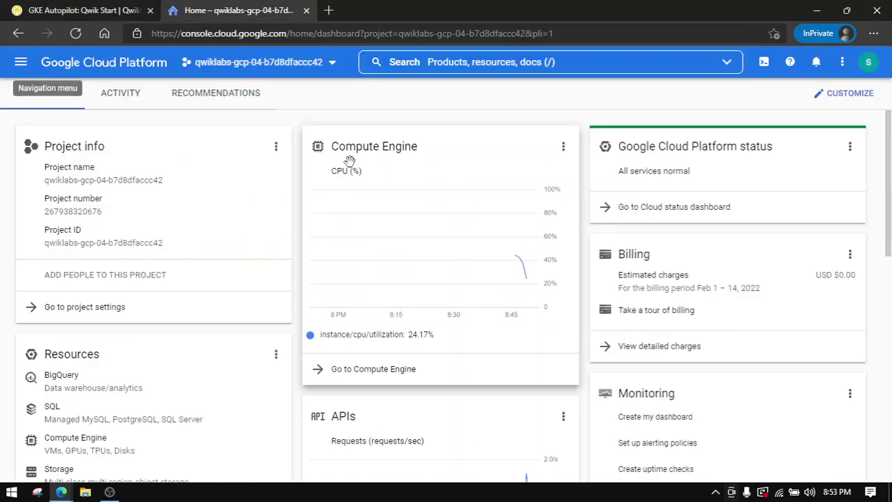
pyautogui.click(326, 10)
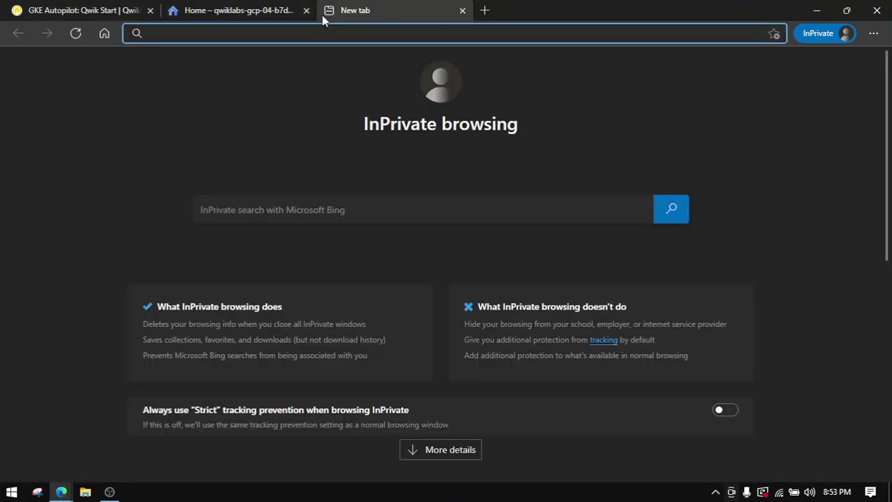
pyautogui.hotkey('ctrl', 'v')
pyautogui.press('Return')
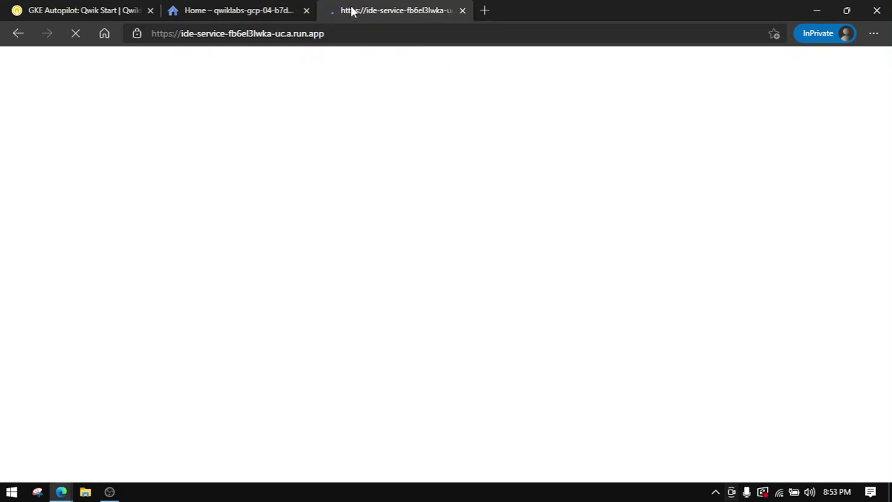
pyautogui.moveTo(353, 11); pyautogui.dragTo(233, 8)
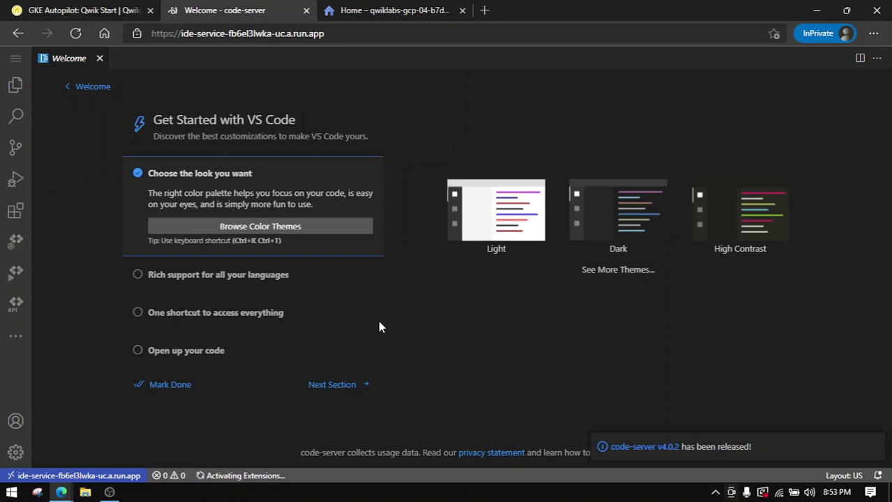
pyautogui.click(502, 217)
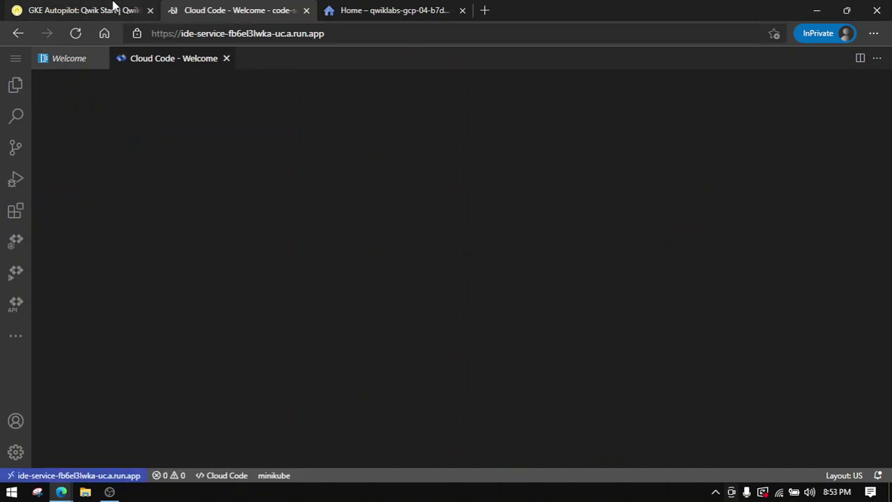
# Read the Task 2: Clone Repo instructions on the lab page, including the repository URL to clone.
pyautogui.click(115, 8)
pyautogui.scroll(-3, 433, 362)
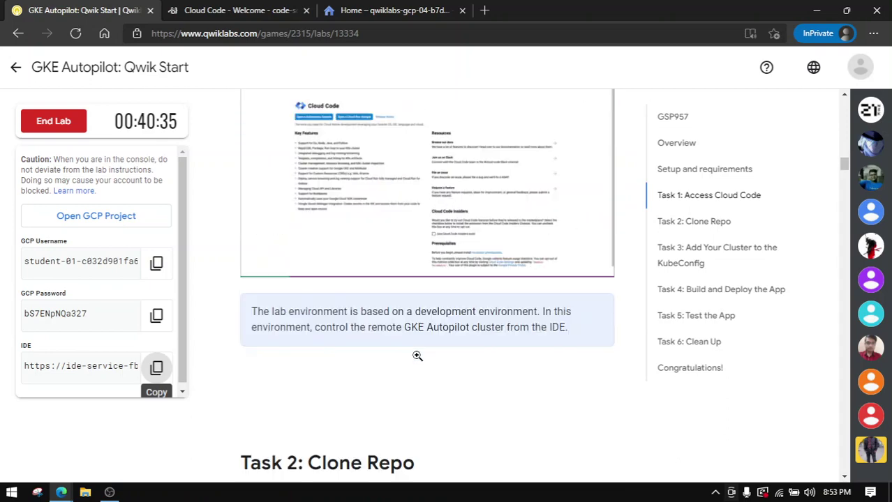
pyautogui.scroll(-4, 416, 355)
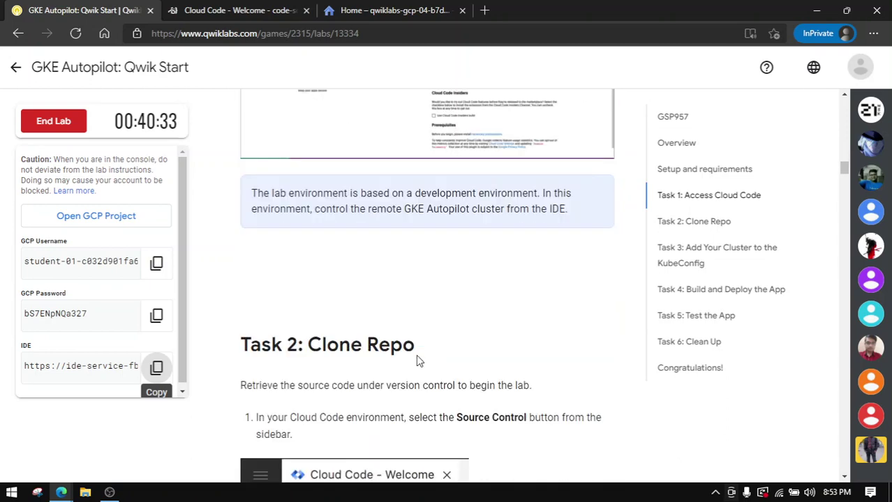
pyautogui.scroll(-1, 412, 356)
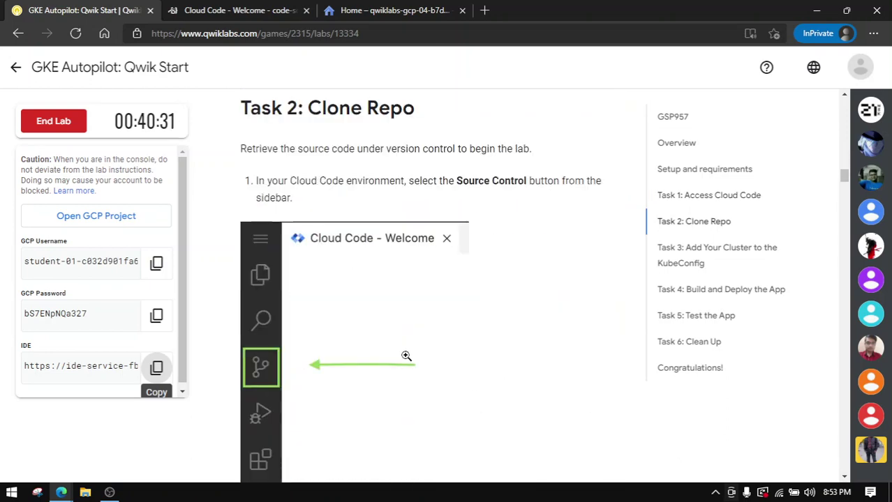
pyautogui.scroll(-7, 405, 356)
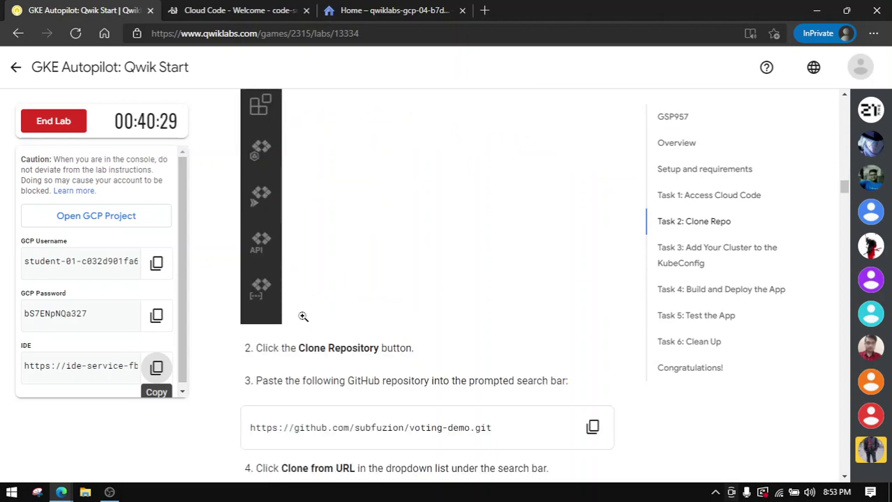
# Close the IDE's Cloud Code welcome page and mark the Get Started with VS Code walkthrough as done.
pyautogui.click(237, 10)
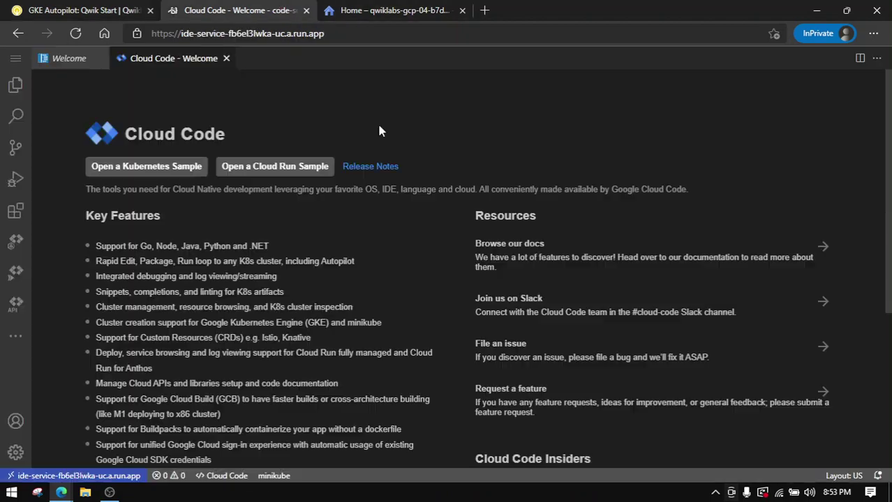
pyautogui.scroll(-5, 219, 181)
pyautogui.scroll(5, 318, 168)
pyautogui.click(226, 59)
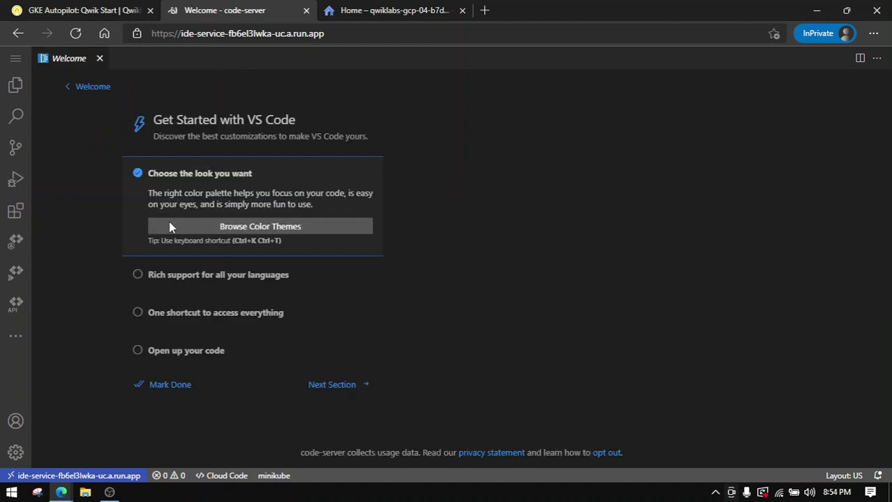
pyautogui.click(166, 386)
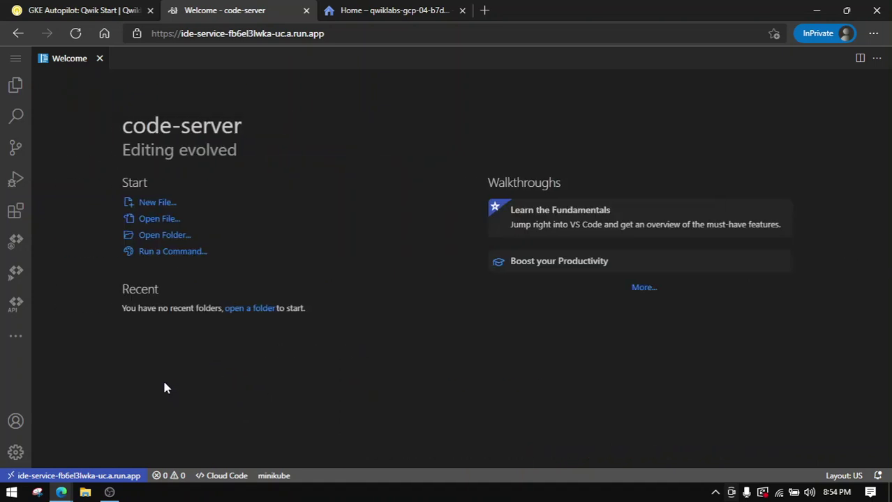
pyautogui.click(17, 149)
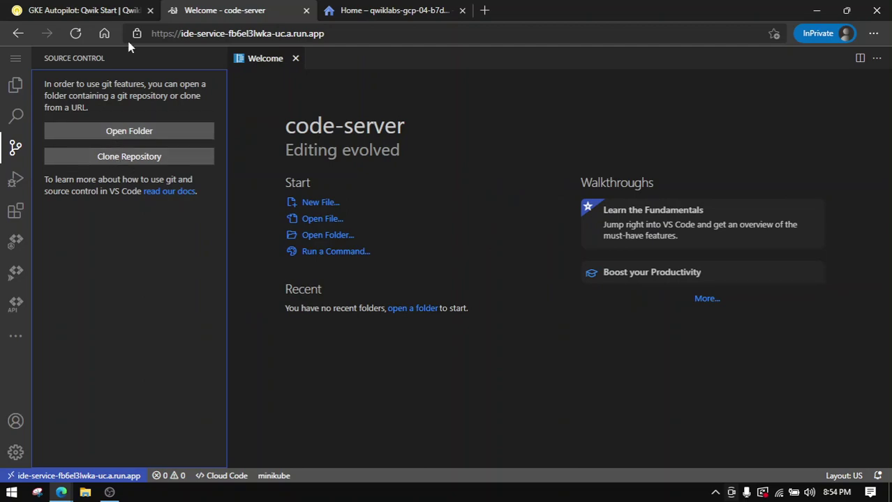
pyautogui.click(124, 8)
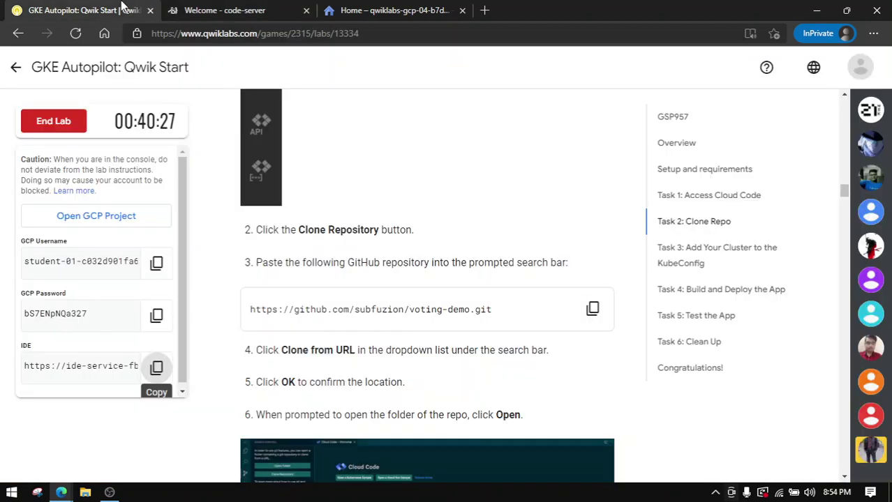
pyautogui.click(258, 9)
pyautogui.click(158, 159)
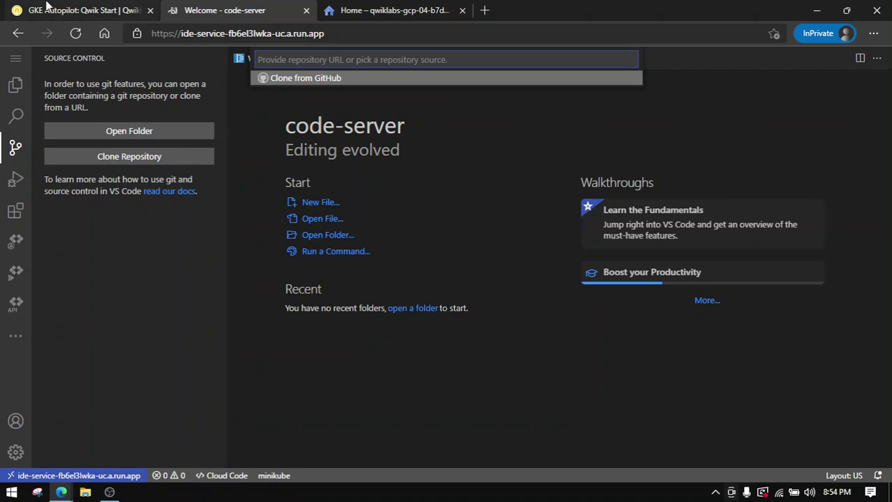
pyautogui.click(76, 8)
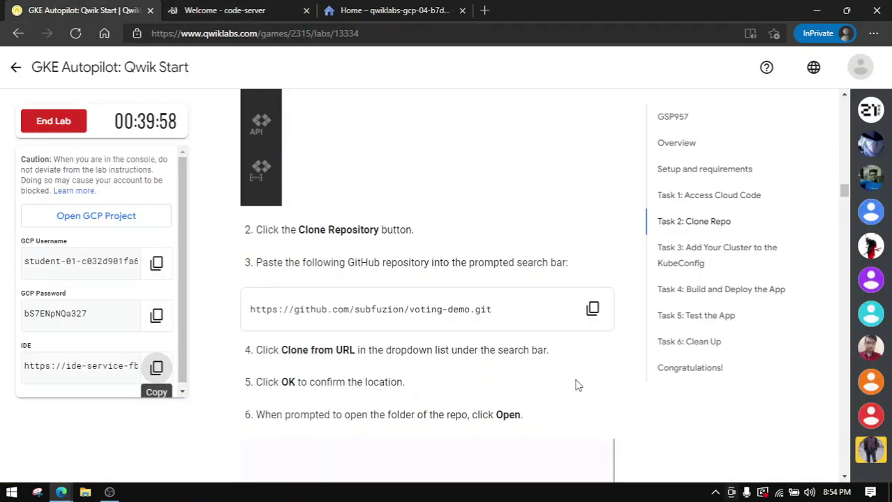
pyautogui.click(592, 309)
pyautogui.click(230, 10)
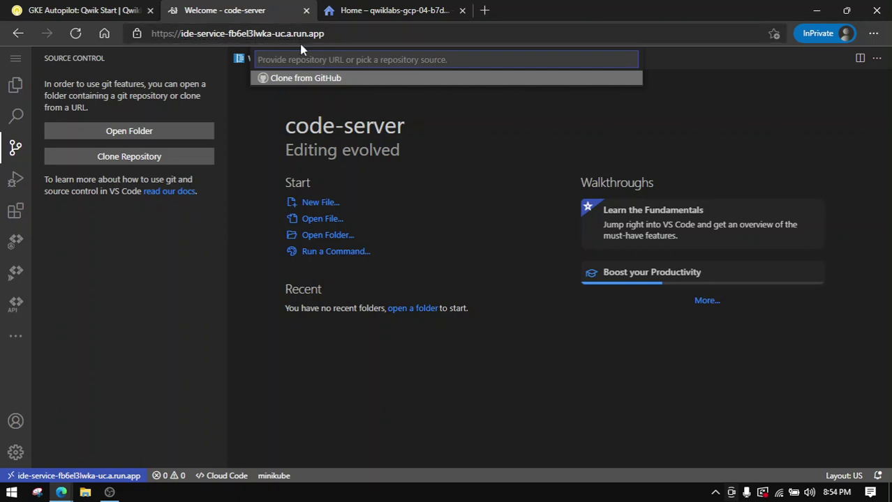
pyautogui.hotkey('ctrl', 'v')
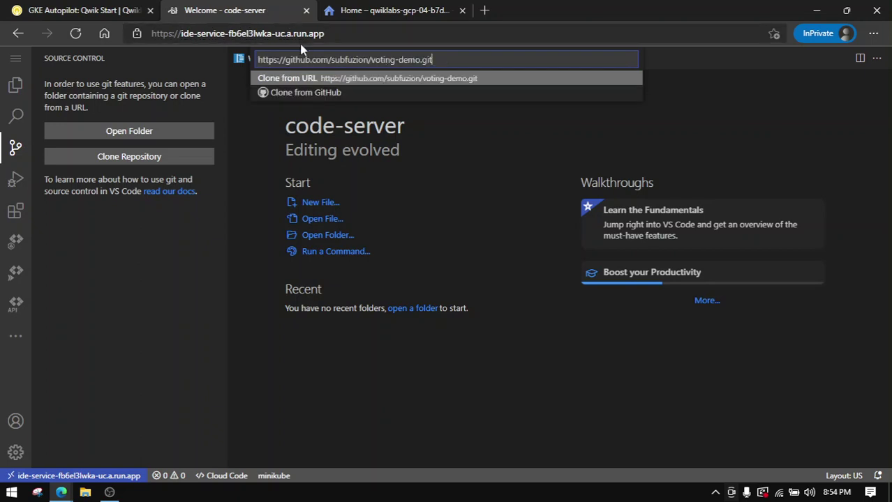
pyautogui.click(333, 82)
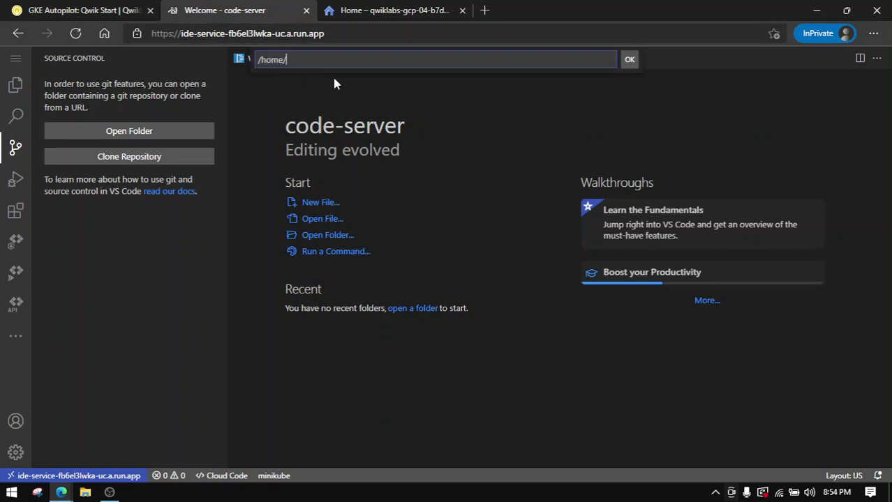
pyautogui.click(43, 6)
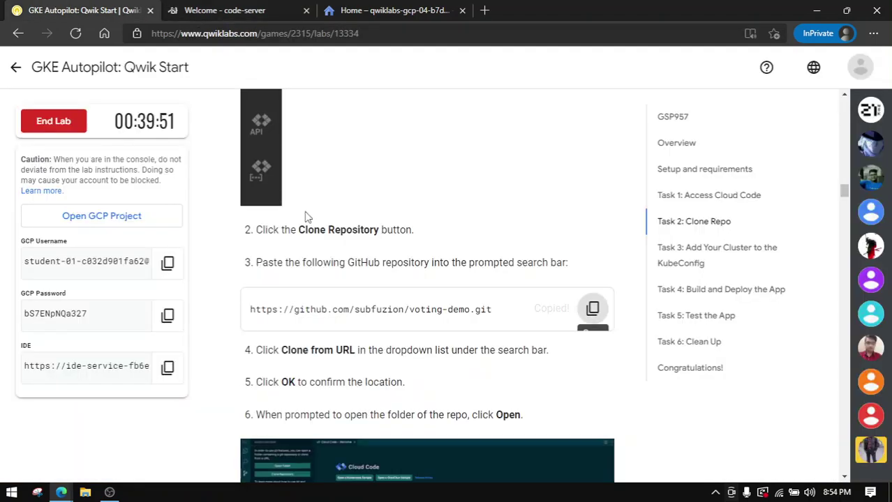
pyautogui.click(259, 8)
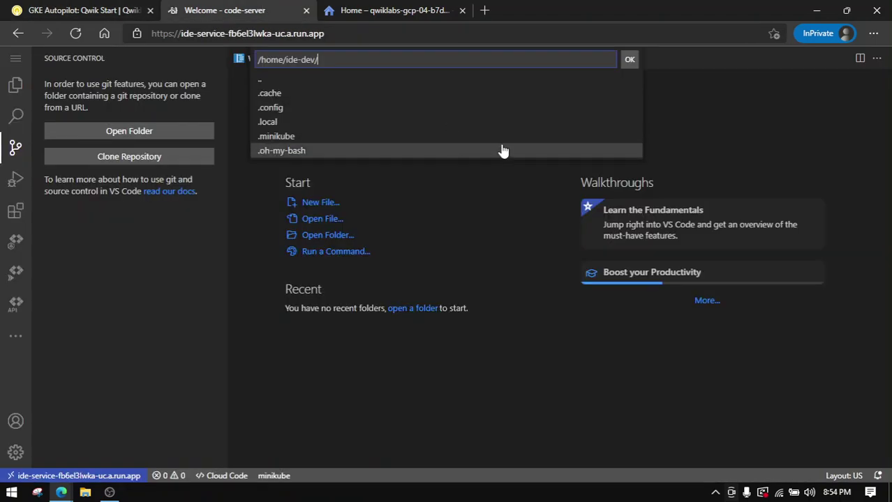
pyautogui.click(628, 60)
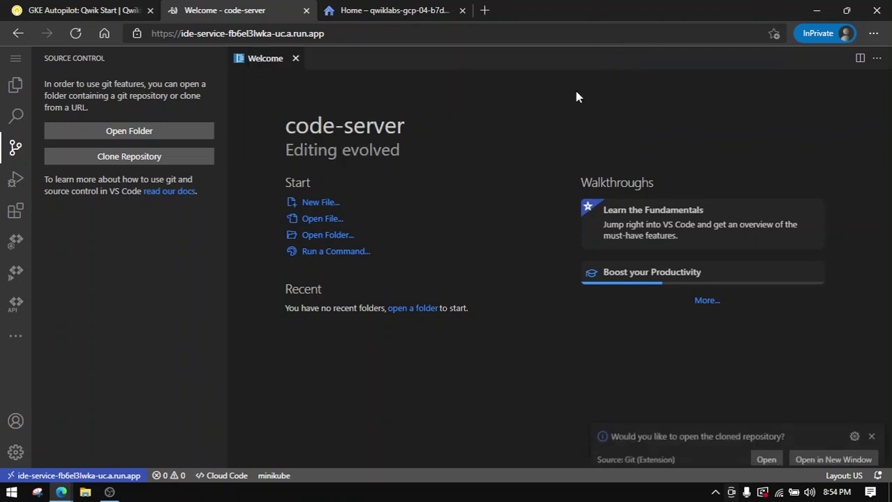
# Check the remaining Task 2 instructions on the lab page and open the cloned voting-demo repository in the current IDE window.
pyautogui.click(74, 8)
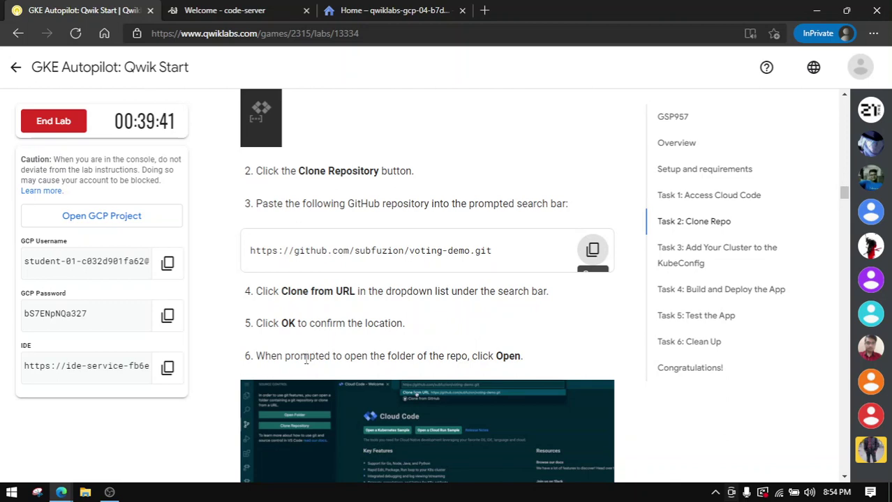
pyautogui.scroll(-3, 439, 349)
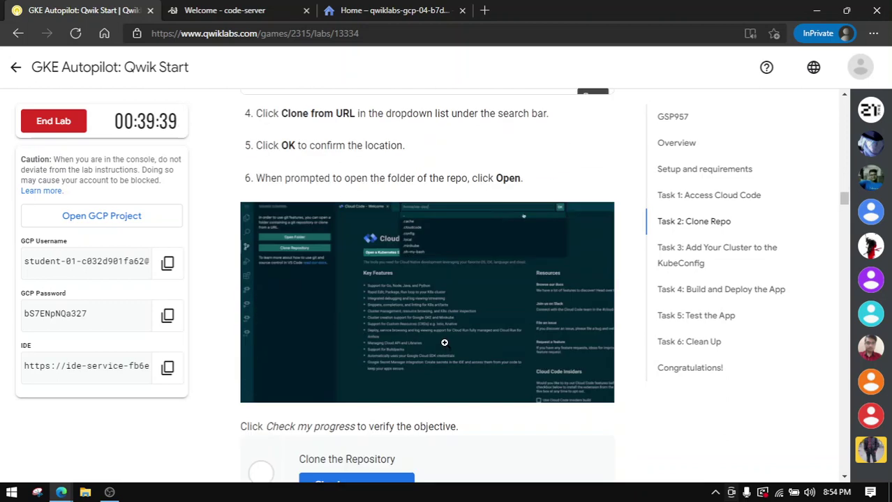
pyautogui.click(296, 10)
pyautogui.click(765, 443)
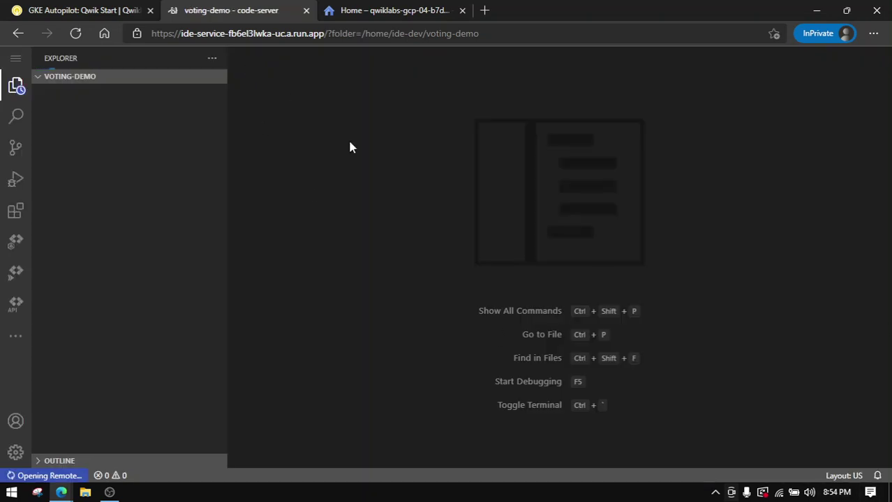
# Run the lab's progress check for the Clone the Repository objective.
pyautogui.click(112, 6)
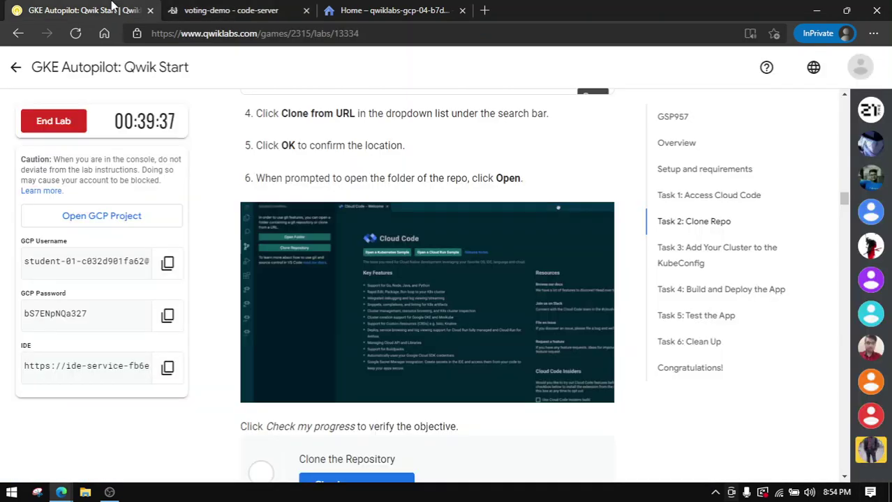
pyautogui.scroll(-3, 418, 267)
pyautogui.click(340, 308)
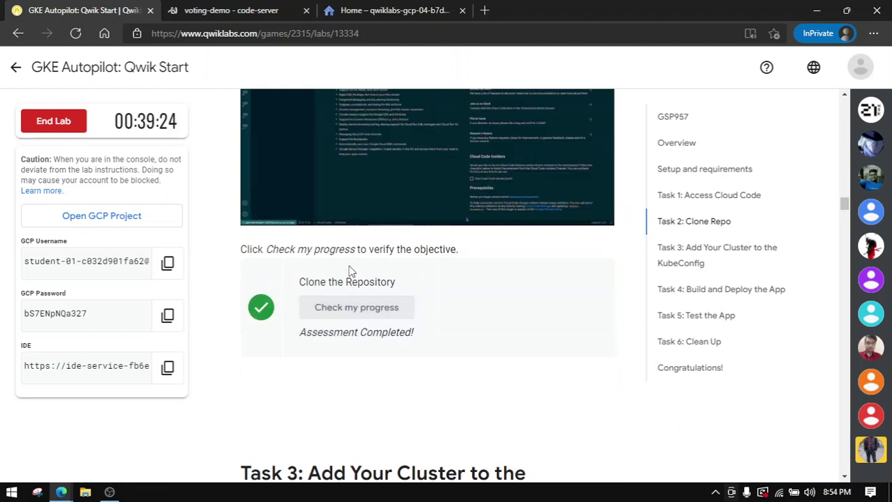
# Read the first instruction of Task 3 on the lab page and show the Cloud Code - Kubernetes view in the IDE.
pyautogui.scroll(-4, 351, 270)
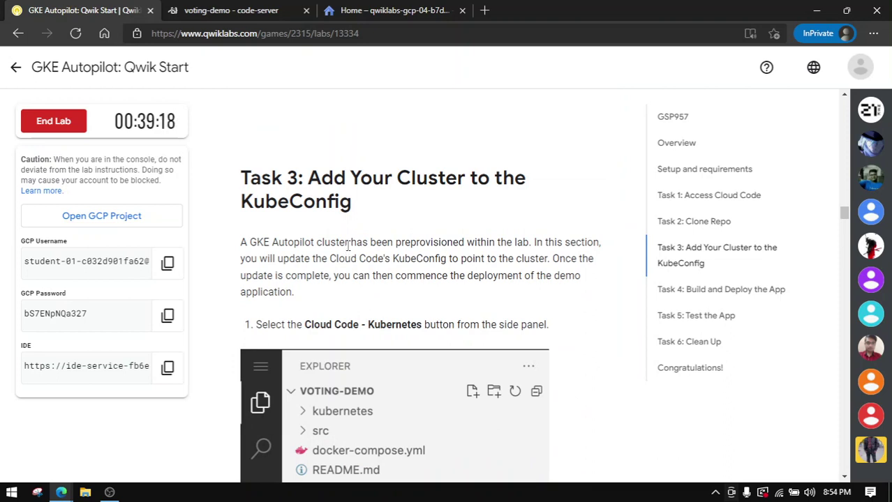
pyautogui.scroll(-3, 347, 244)
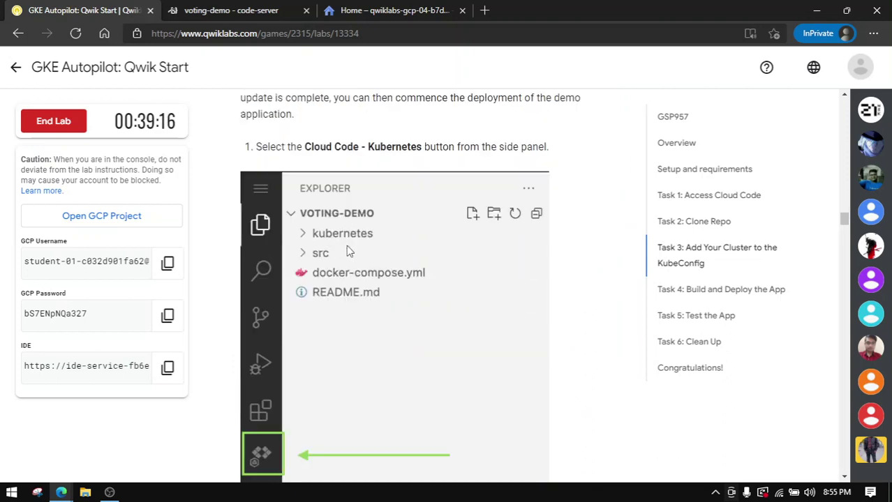
pyautogui.scroll(-1, 348, 247)
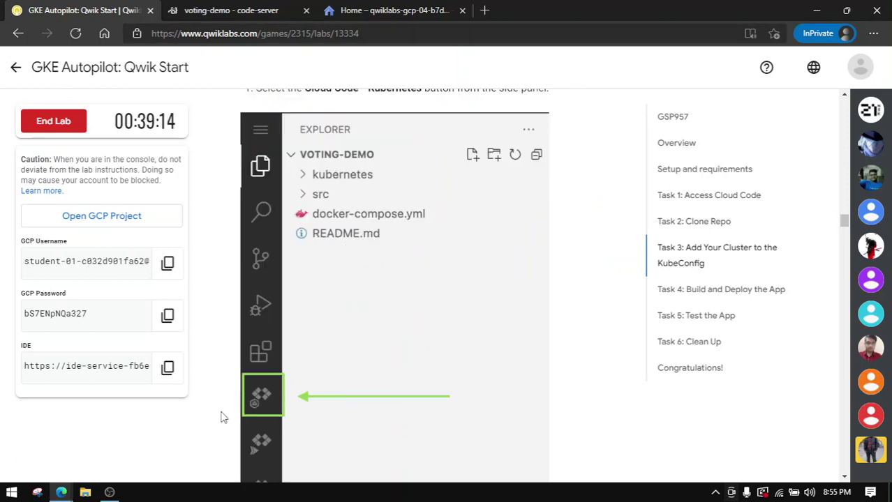
pyautogui.click(211, 10)
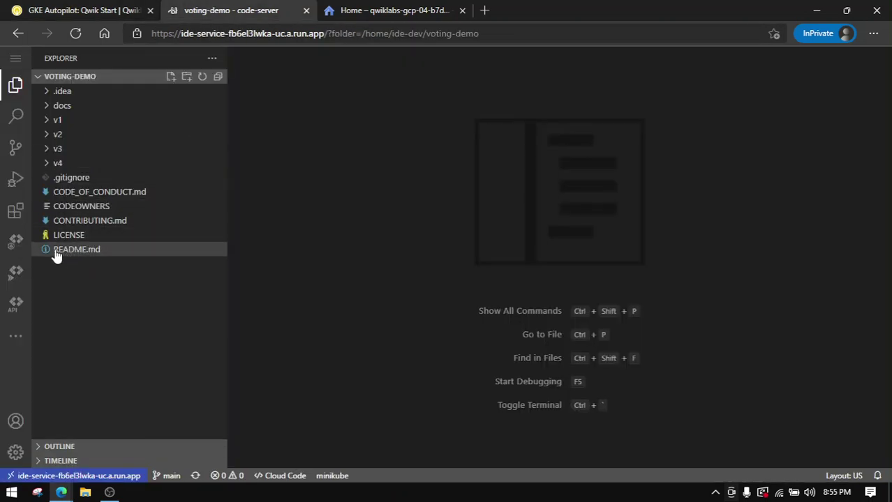
pyautogui.click(16, 242)
# Following Task 3, start adding a cluster to the KubeConfig and choose Google Kubernetes Engine as the platform.
pyautogui.click(87, 10)
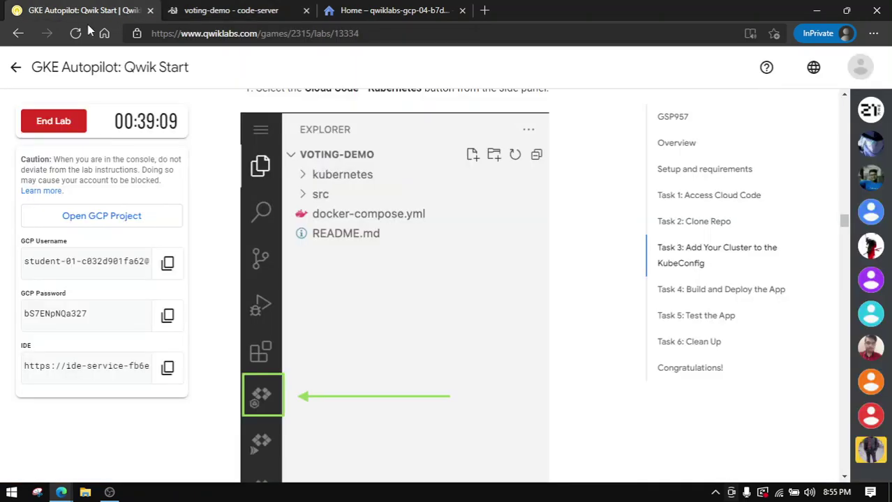
pyautogui.scroll(-6, 373, 404)
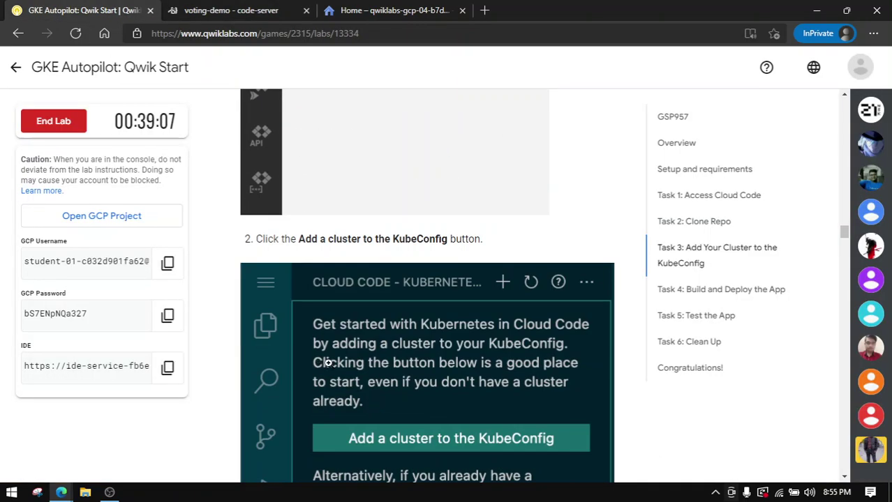
pyautogui.scroll(-2, 364, 243)
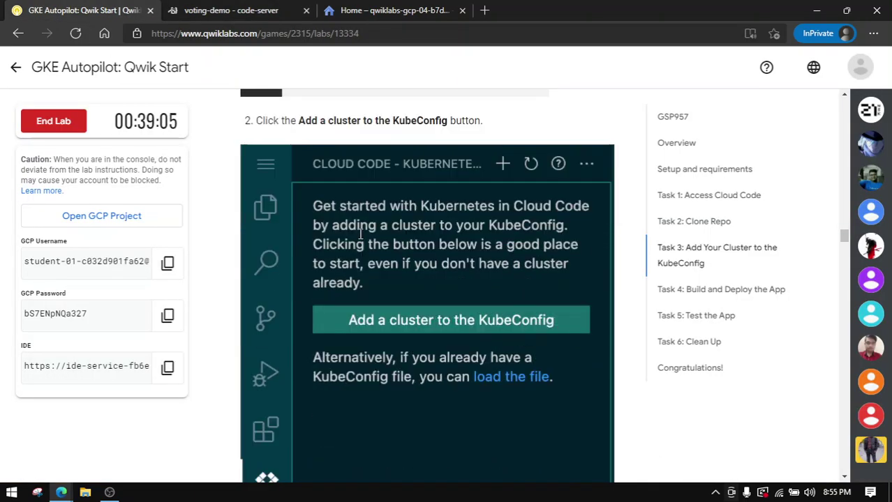
pyautogui.click(230, 10)
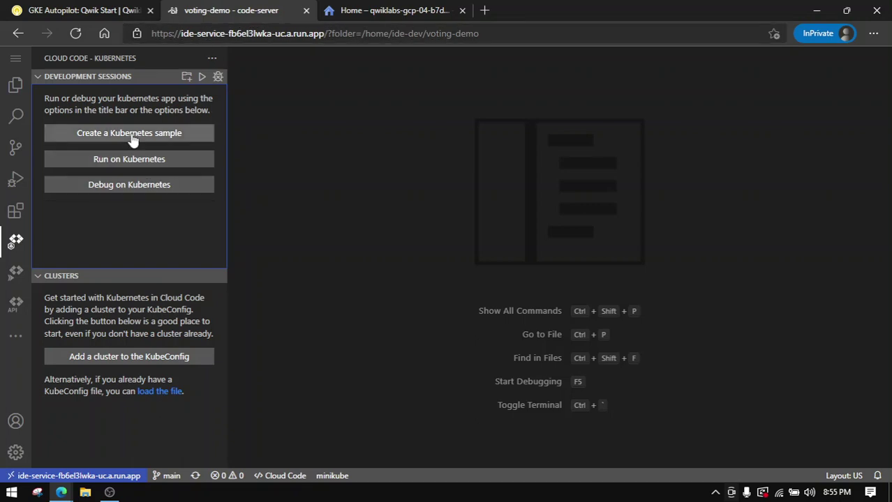
pyautogui.click(147, 359)
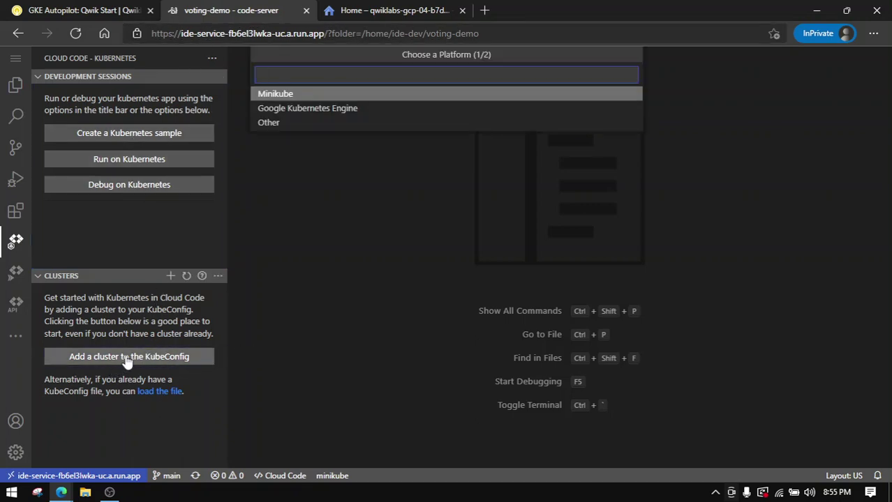
pyautogui.click(95, 7)
pyautogui.scroll(-5, 381, 263)
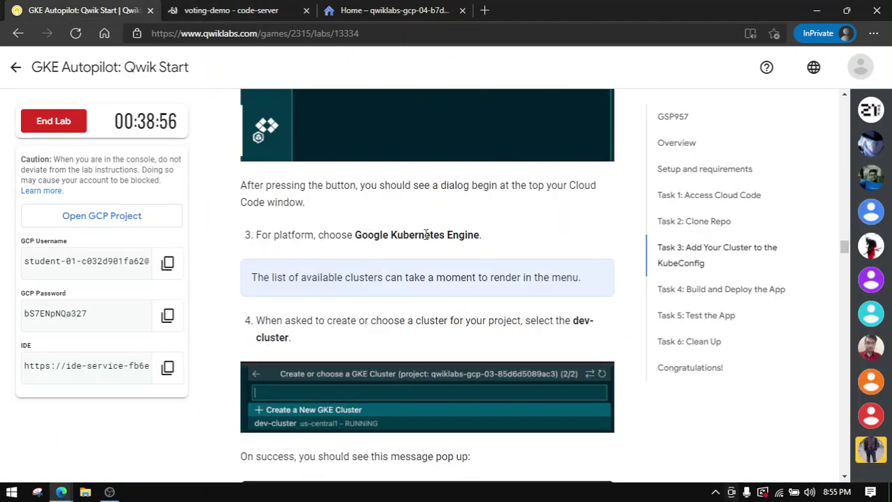
pyautogui.click(279, 9)
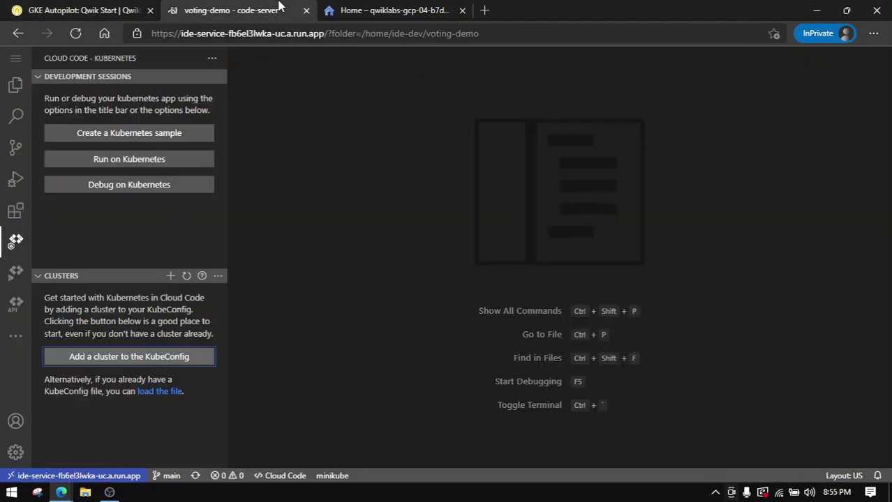
pyautogui.click(127, 358)
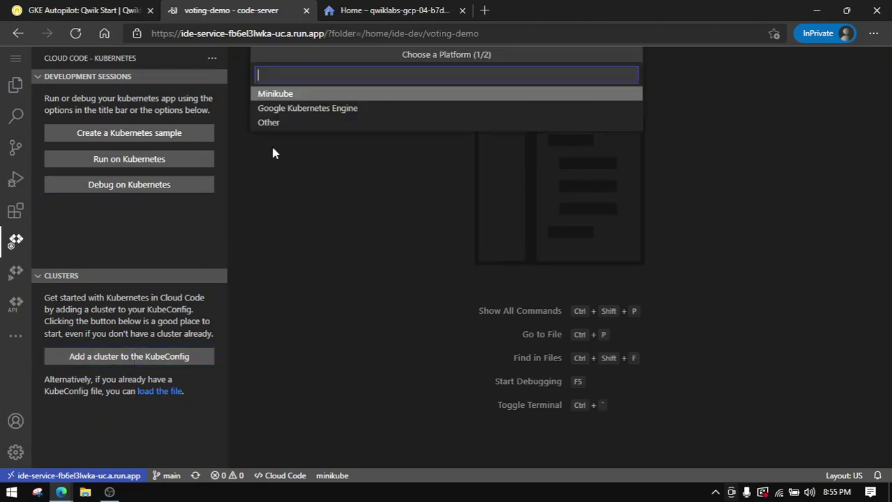
pyautogui.click(337, 112)
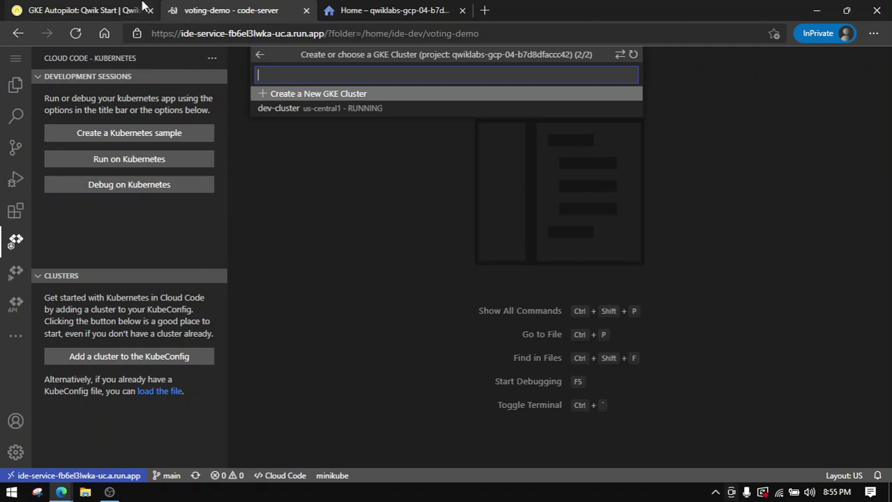
# Check the lab's cluster instruction and choose dev-cluster in us-central1 as the GKE cluster to add.
pyautogui.click(83, 10)
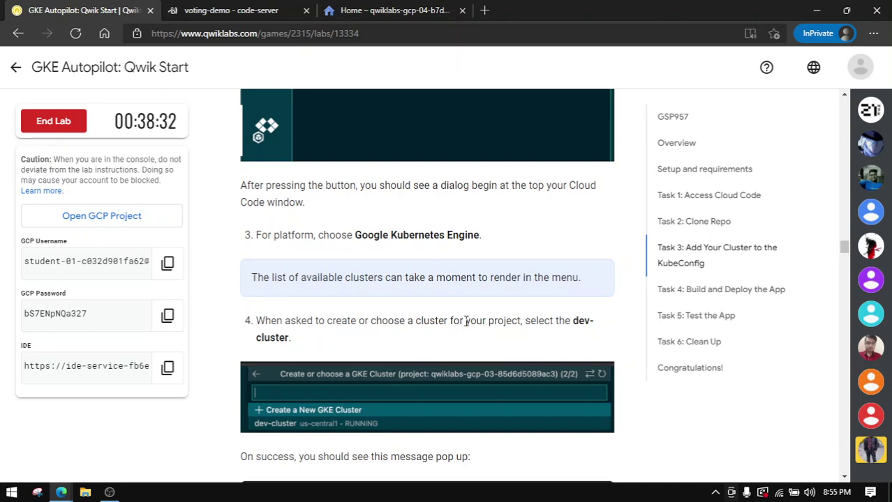
pyautogui.scroll(-2, 287, 282)
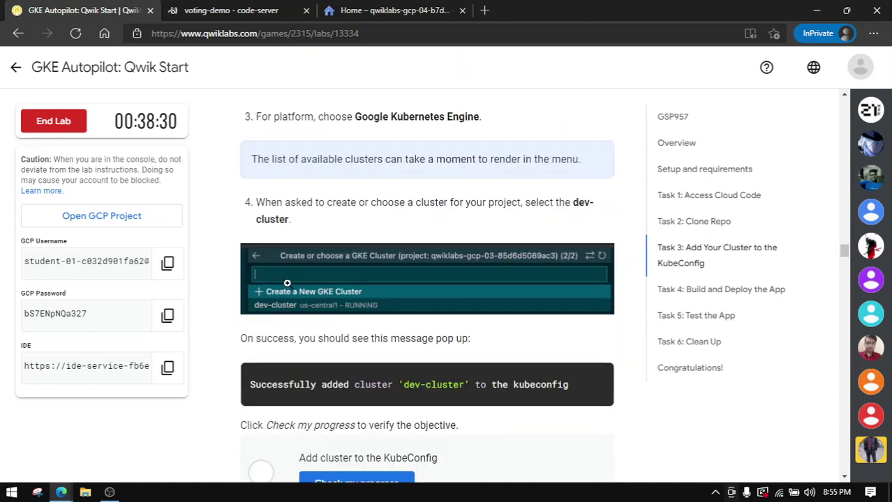
pyautogui.click(256, 8)
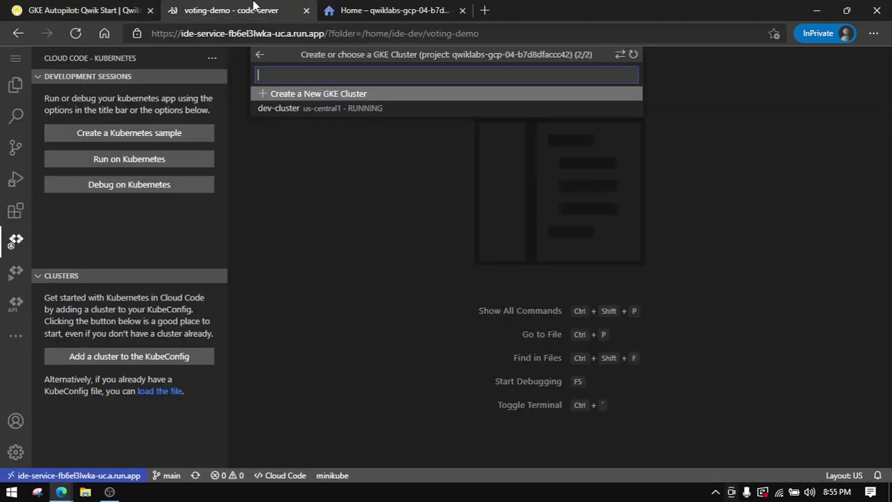
pyautogui.click(293, 110)
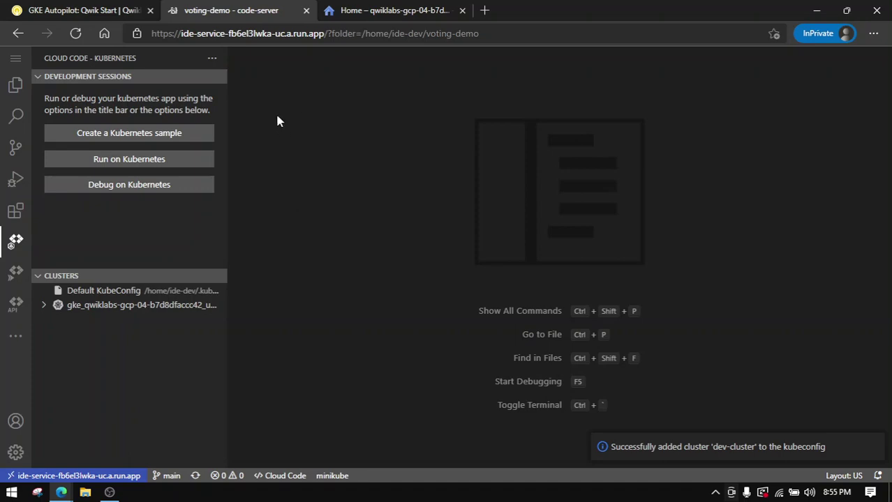
# Run the lab's progress check for Add cluster to the KubeConfig and go on to Task 4: Build and Deploy the App.
pyautogui.click(84, 10)
pyautogui.scroll(-2, 373, 312)
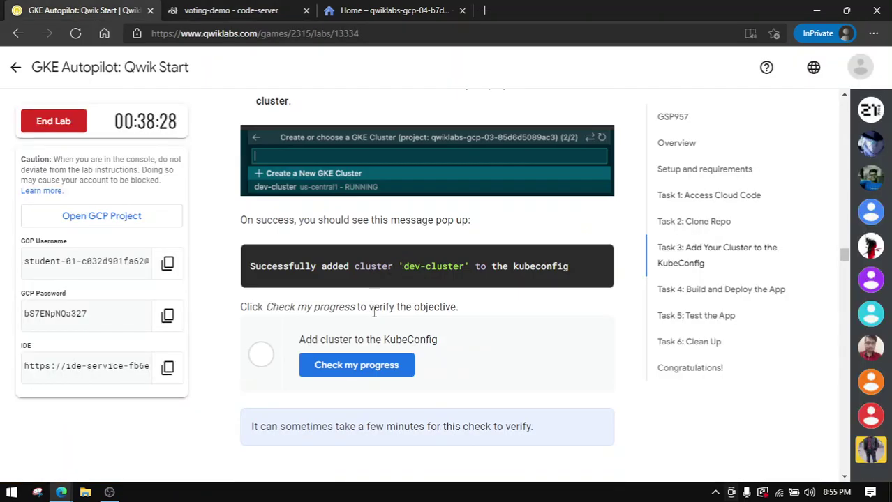
pyautogui.click(378, 365)
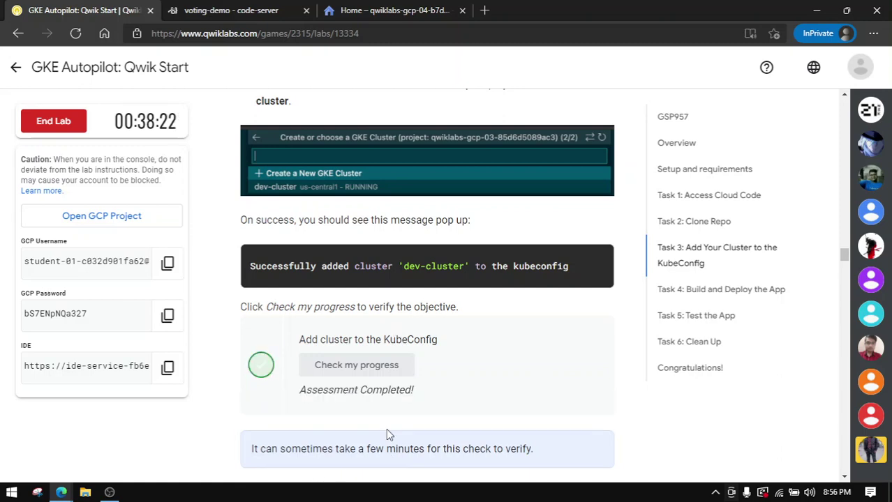
pyautogui.scroll(-5, 357, 370)
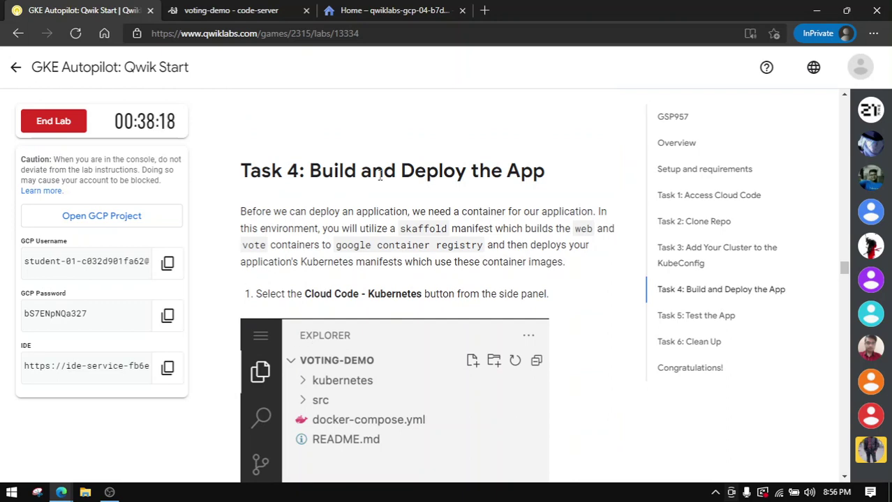
# Read the first two instructions of Task 4 on the lab page and start Run on Kubernetes for voting-demo in the IDE.
pyautogui.scroll(-2, 409, 170)
pyautogui.scroll(-1, 410, 169)
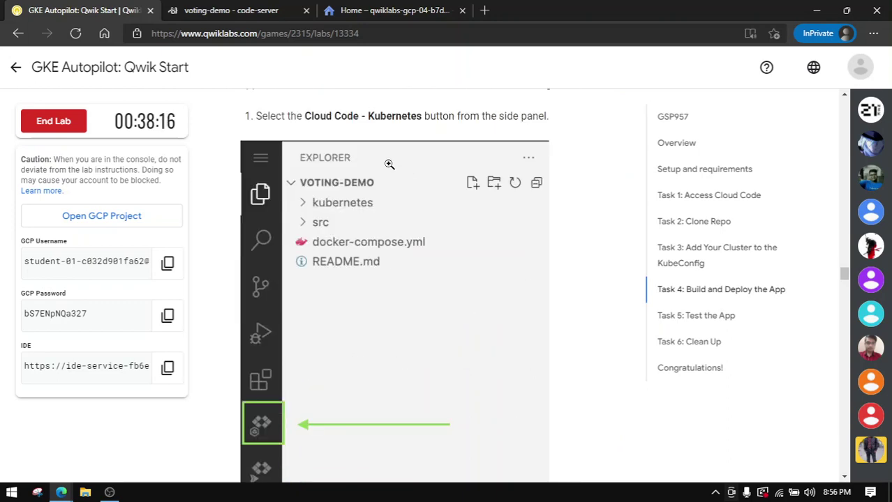
pyautogui.click(244, 11)
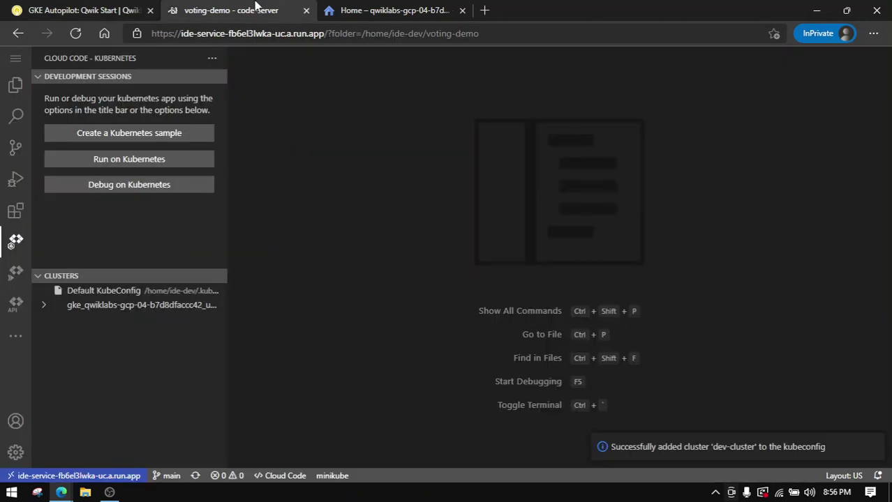
pyautogui.click(89, 11)
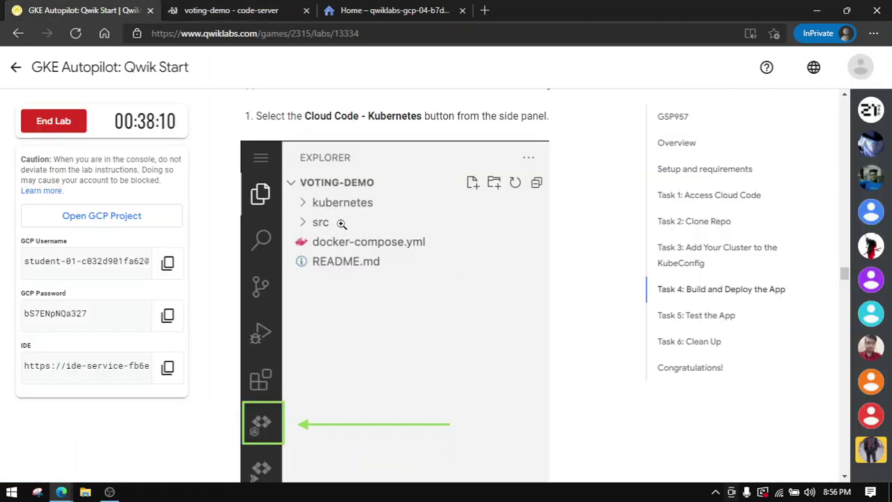
pyautogui.scroll(-2, 342, 221)
pyautogui.scroll(3, 342, 220)
pyautogui.scroll(-1, 342, 219)
pyautogui.scroll(-4, 342, 217)
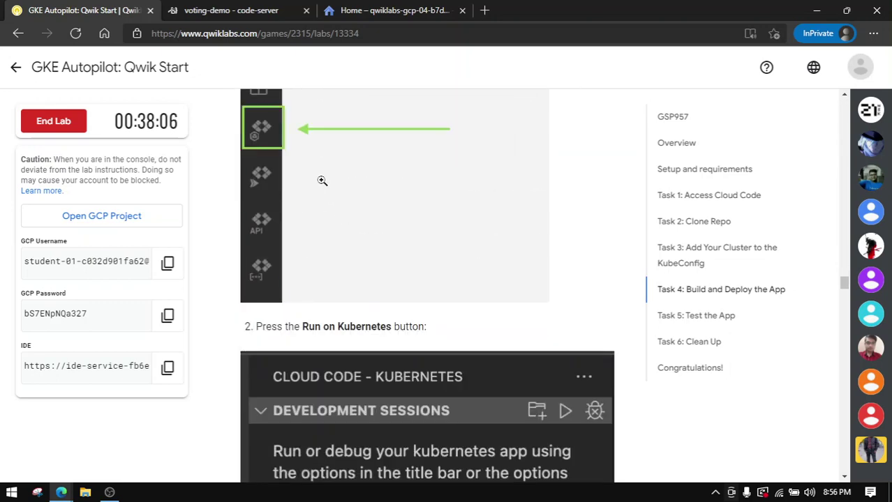
pyautogui.click(215, 8)
pyautogui.click(122, 161)
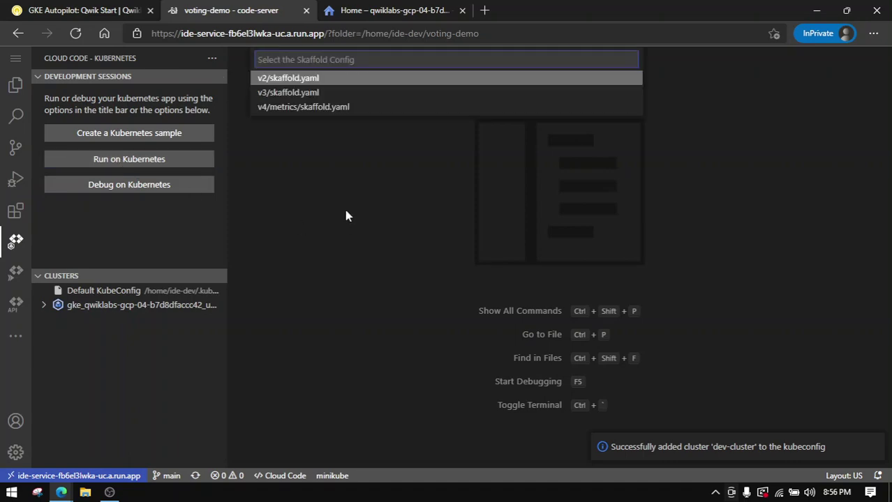
# Check the lab's instruction for the Skaffold config and choose v2/skaffold.yaml for the run.
pyautogui.click(84, 10)
pyautogui.scroll(-3, 501, 246)
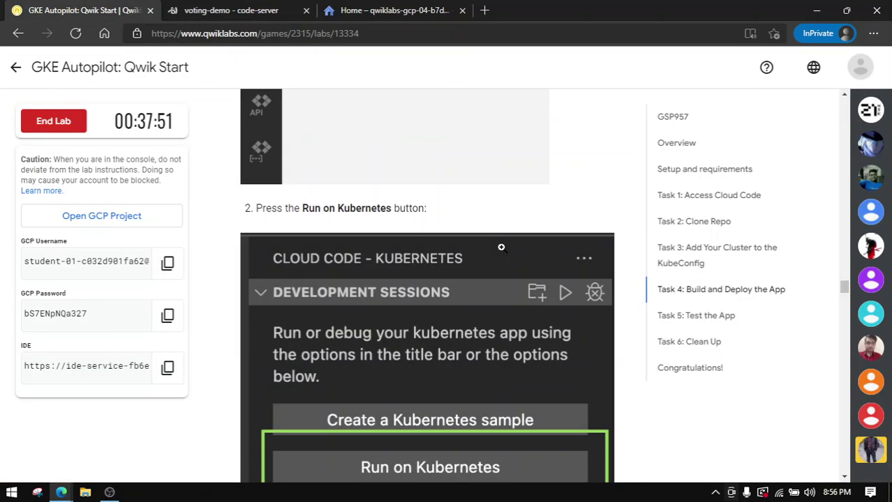
pyautogui.scroll(-8, 501, 246)
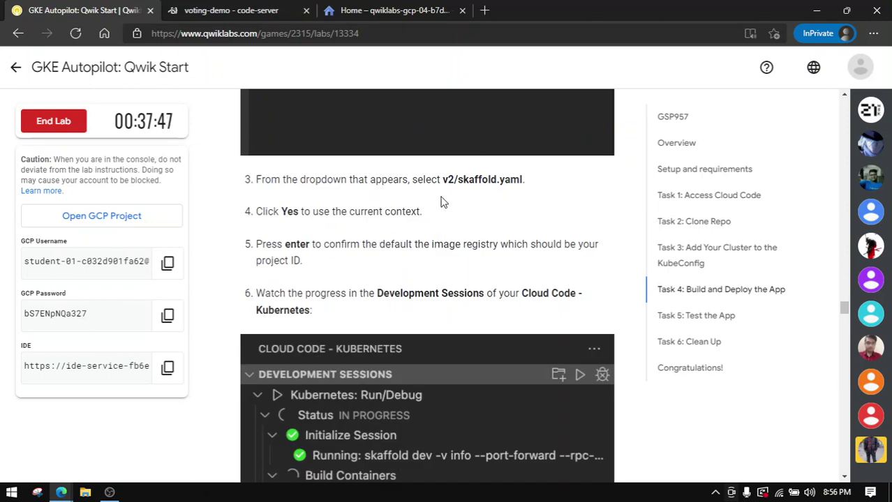
pyautogui.click(273, 7)
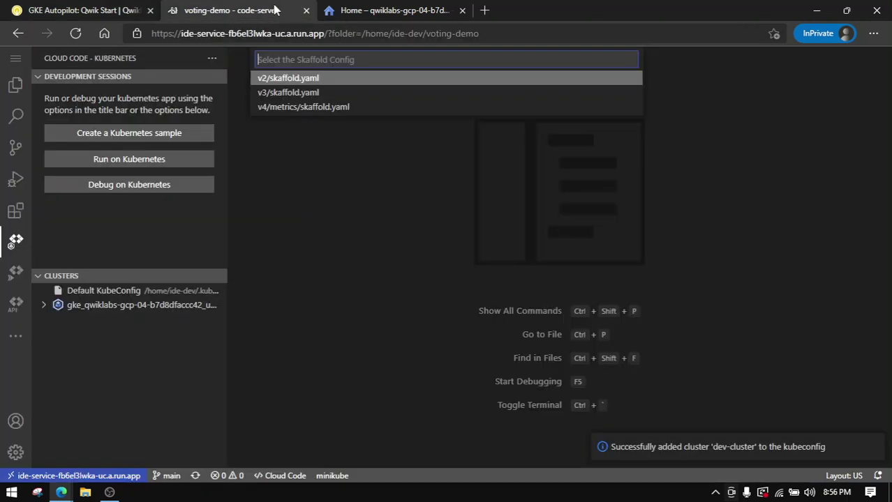
pyautogui.click(286, 79)
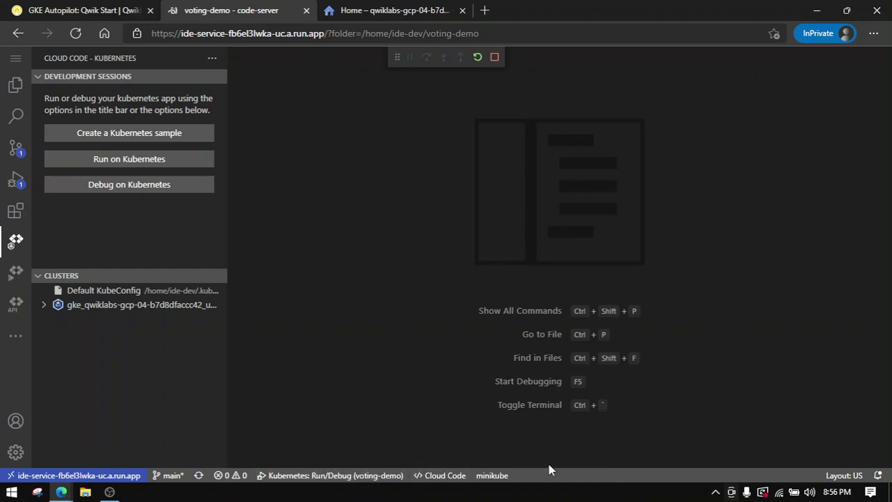
# Following the lab's fourth instruction, agree to use the current dev-cluster context to run the app.
pyautogui.click(210, 185)
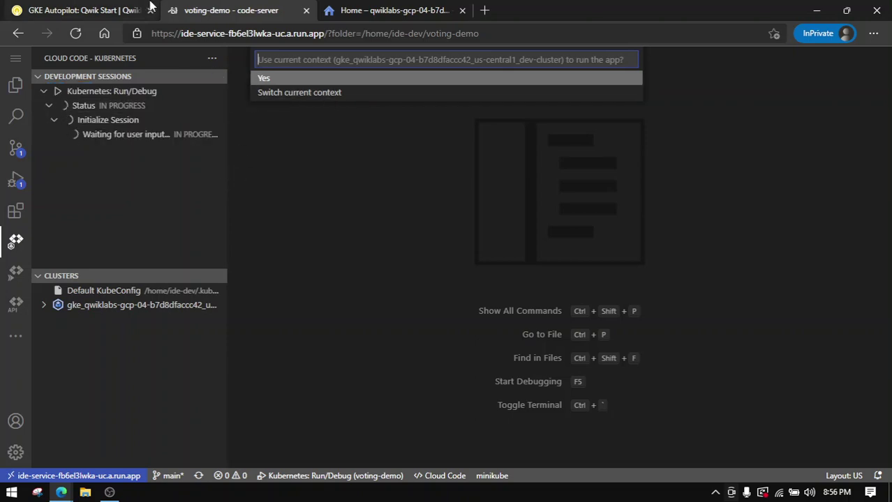
pyautogui.click(75, 10)
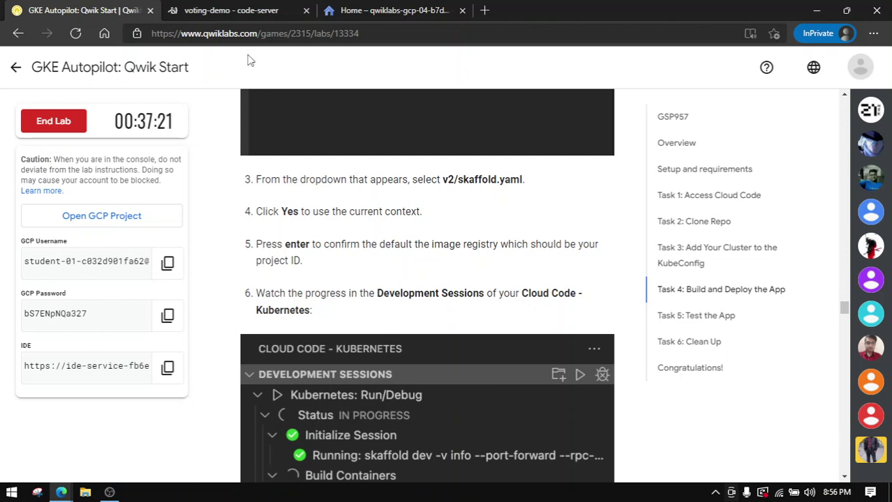
pyautogui.click(237, 16)
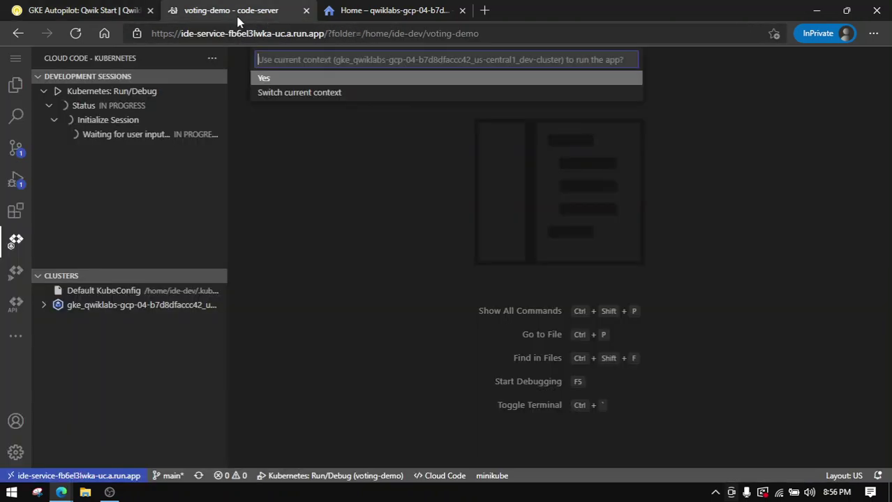
pyautogui.click(289, 83)
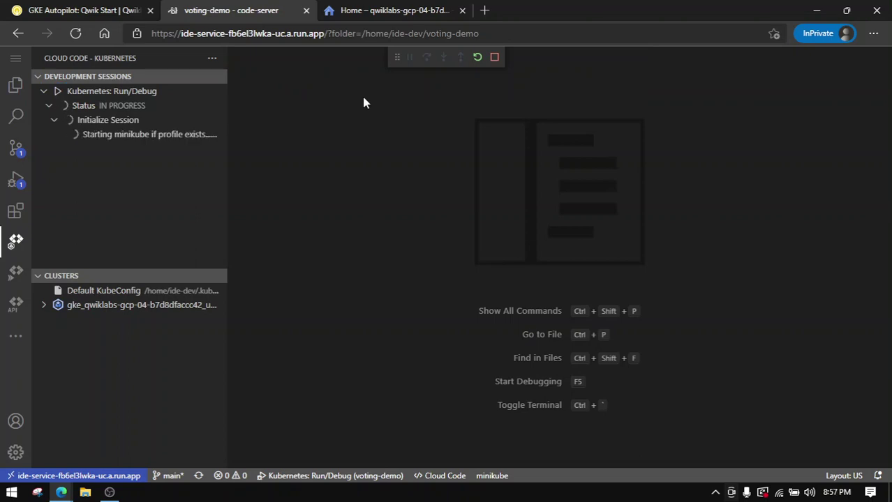
# Check the lab's image registry instruction and accept the default registry gcr.io/qwiklabs-gcp-04-b7d8dfaccc42.
pyautogui.click(123, 7)
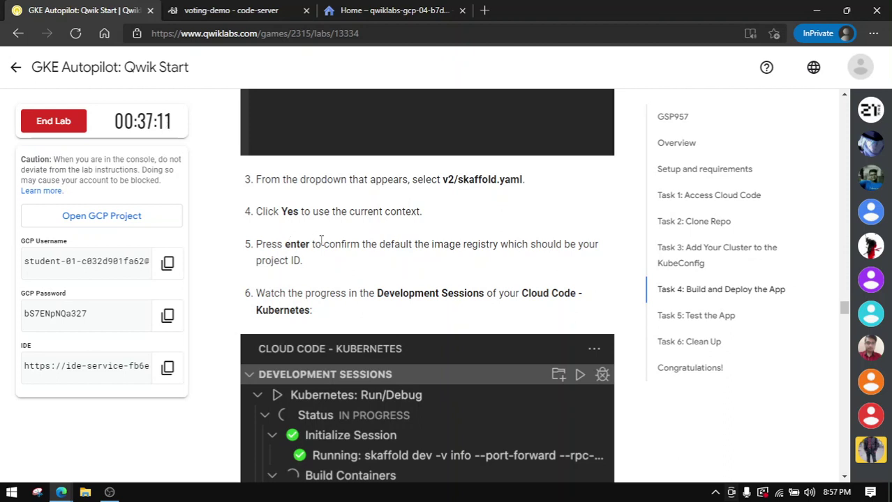
pyautogui.click(222, 9)
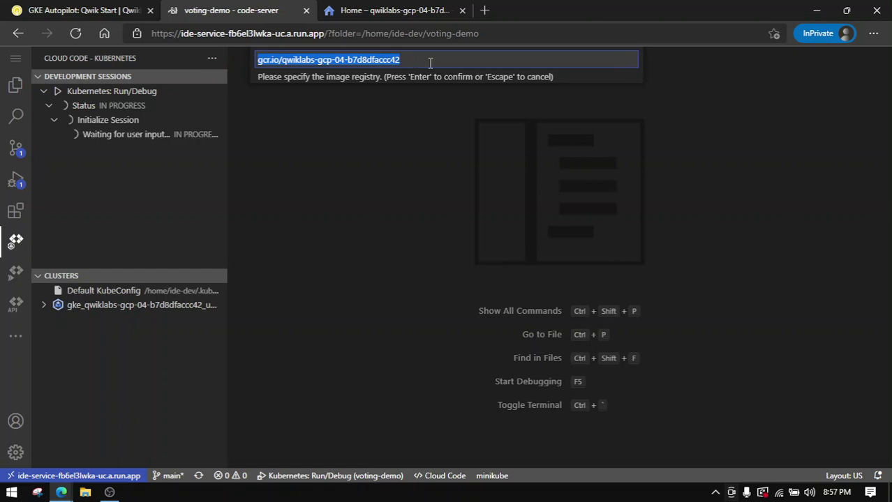
pyautogui.press('Return')
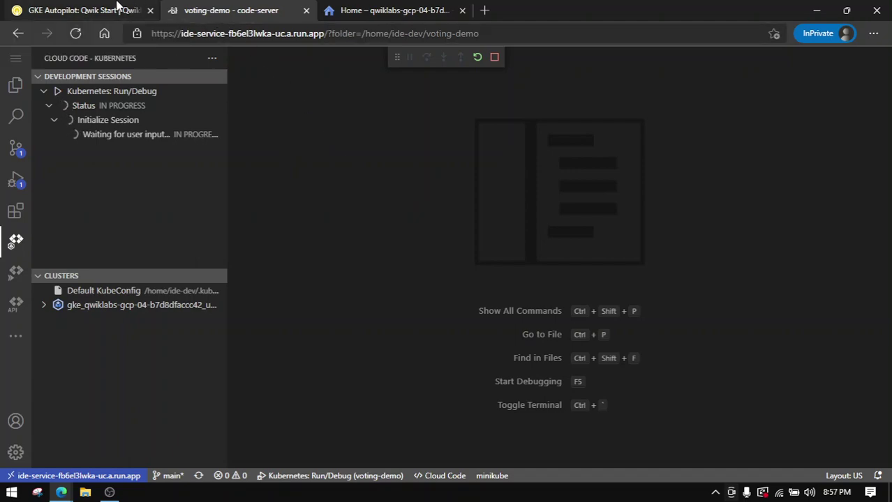
# Read the lab's guidance on monitoring the deployment and check the build progress in the IDE's Development Sessions.
pyautogui.click(117, 8)
pyautogui.scroll(-3, 471, 256)
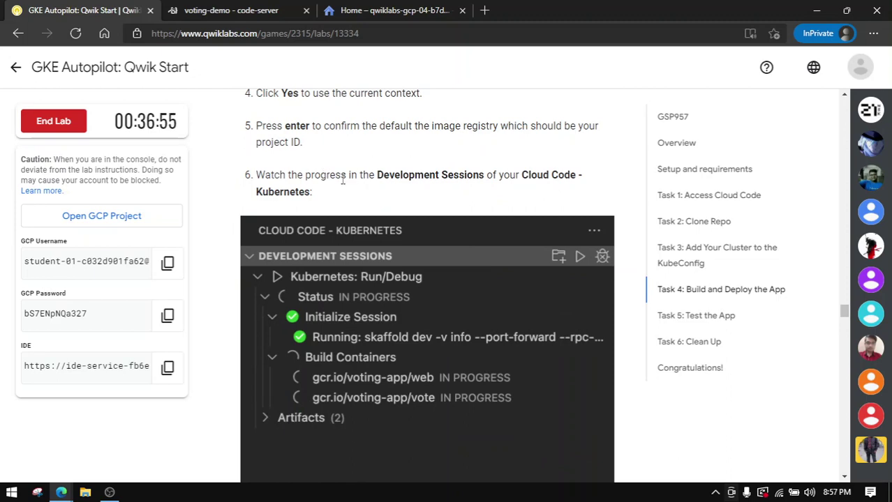
pyautogui.scroll(-7, 471, 212)
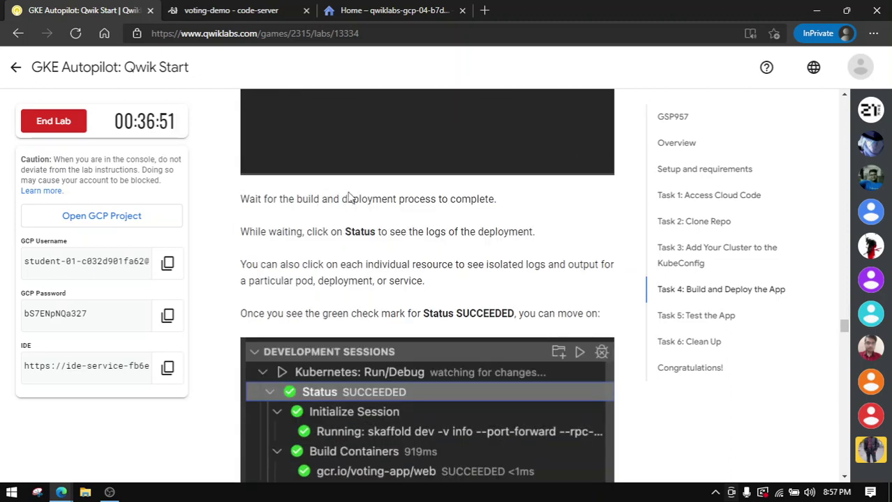
pyautogui.scroll(-4, 383, 198)
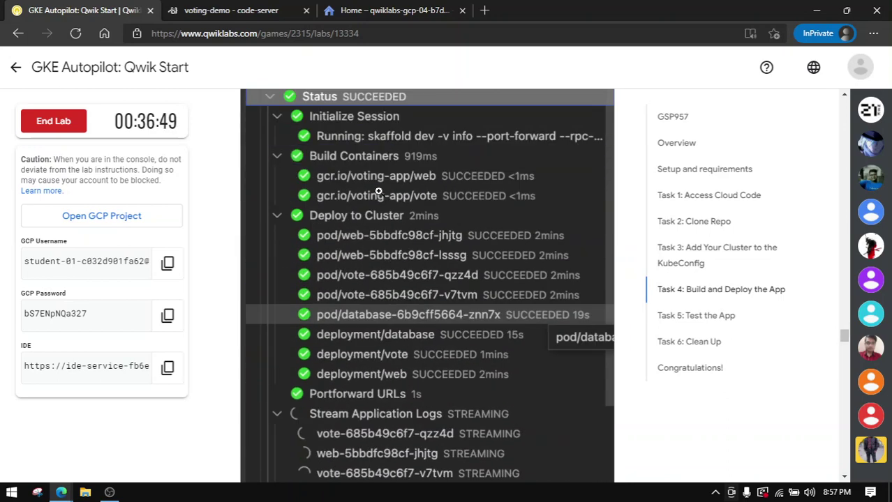
pyautogui.click(276, 11)
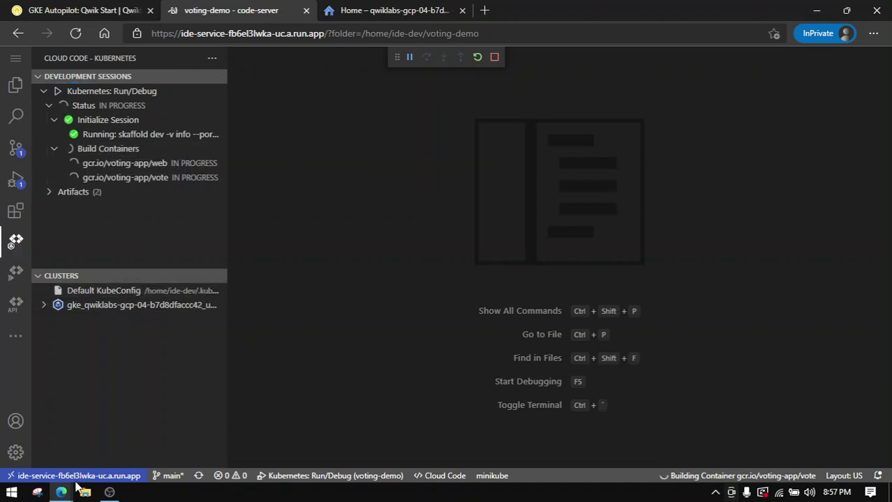
pyautogui.click(110, 492)
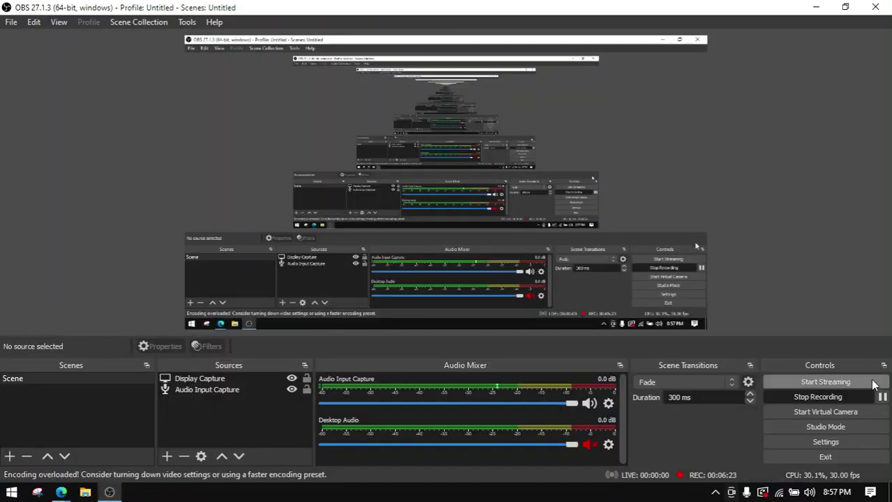
pyautogui.click(882, 397)
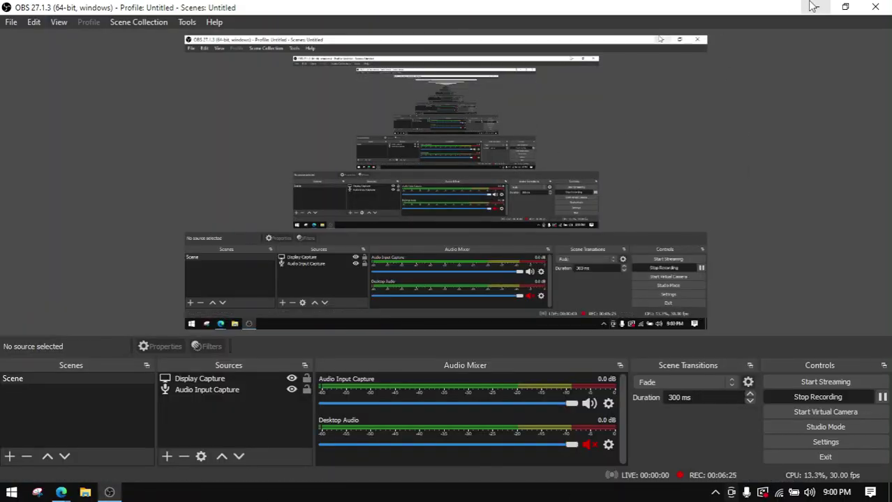
pyautogui.click(814, 7)
# Review the deployment statuses in Development Sessions and run the lab's progress check for Deploy the App.
pyautogui.scroll(-5, 114, 175)
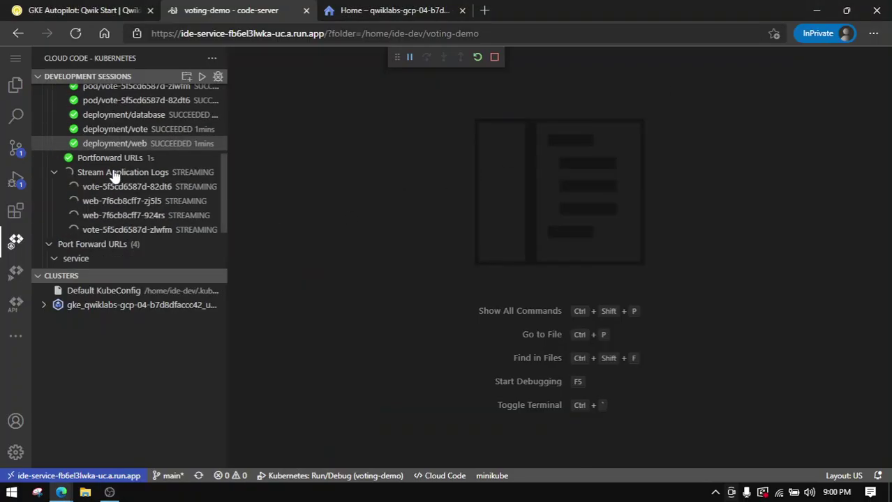
pyautogui.scroll(2, 129, 189)
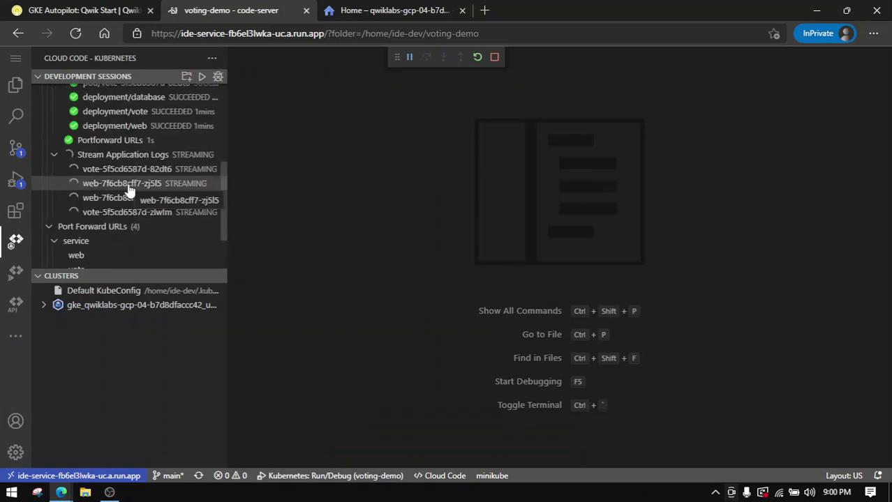
pyautogui.scroll(3, 129, 189)
pyautogui.click(123, 7)
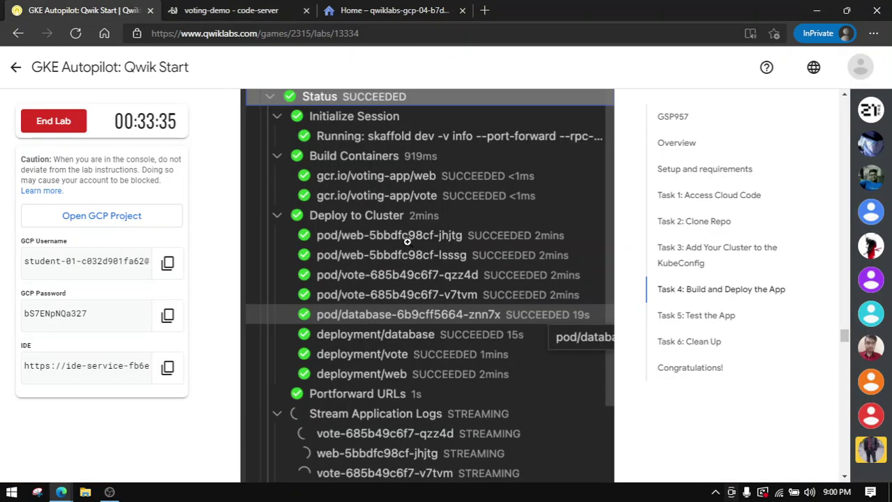
pyautogui.scroll(-3, 408, 244)
pyautogui.scroll(-4, 408, 243)
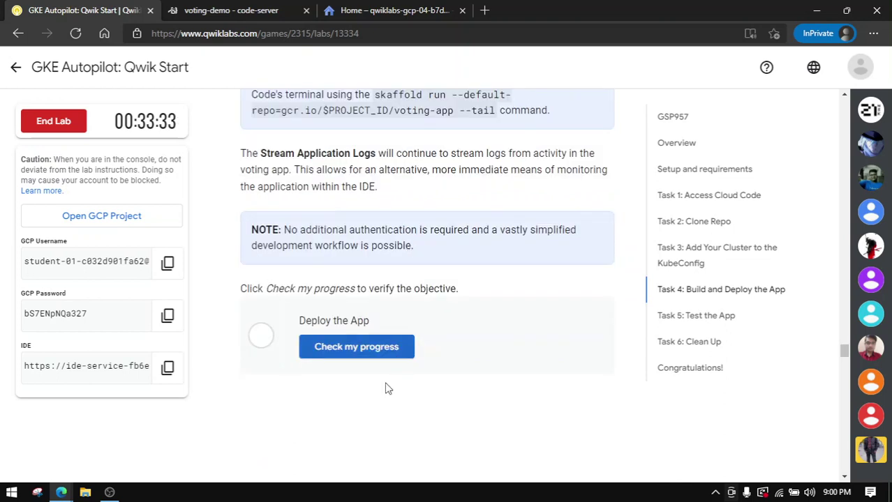
pyautogui.click(391, 352)
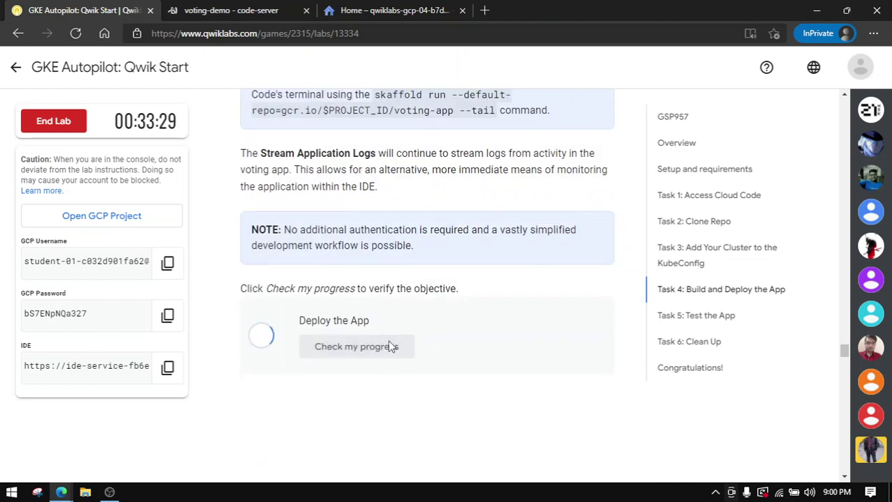
pyautogui.scroll(-2, 385, 339)
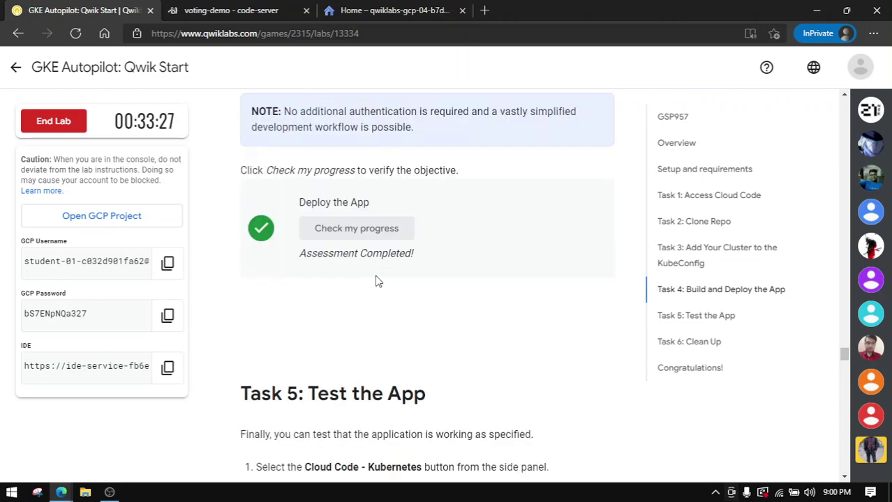
# Read the Task 5 instructions on locating and unfolding Deployed Resources, comparing them with Development Sessions in the IDE.
pyautogui.click(244, 6)
pyautogui.scroll(-3, 86, 229)
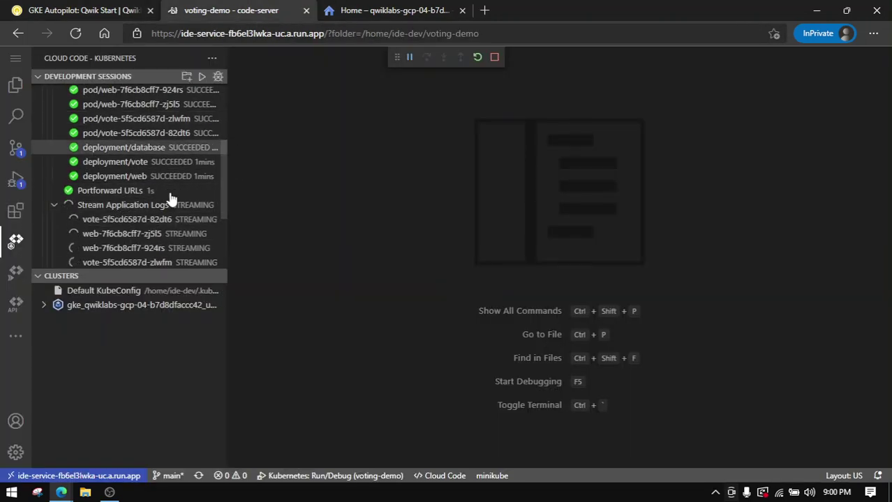
pyautogui.click(143, 7)
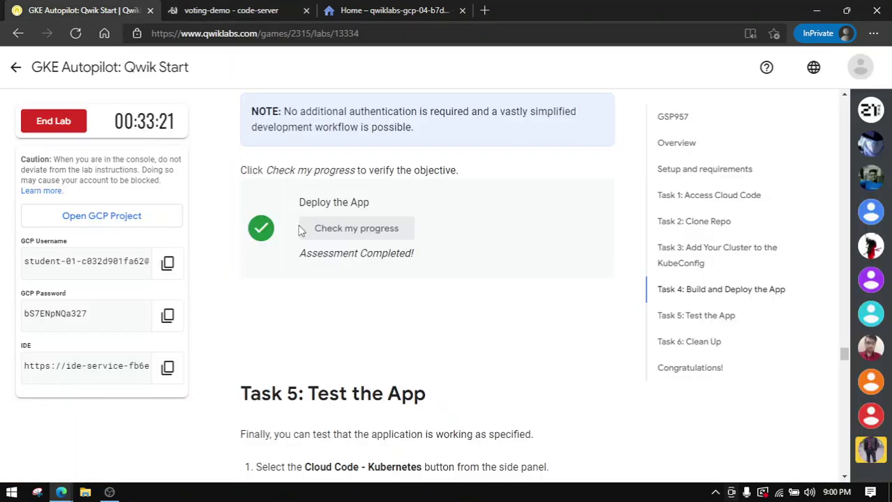
pyautogui.scroll(-3, 332, 223)
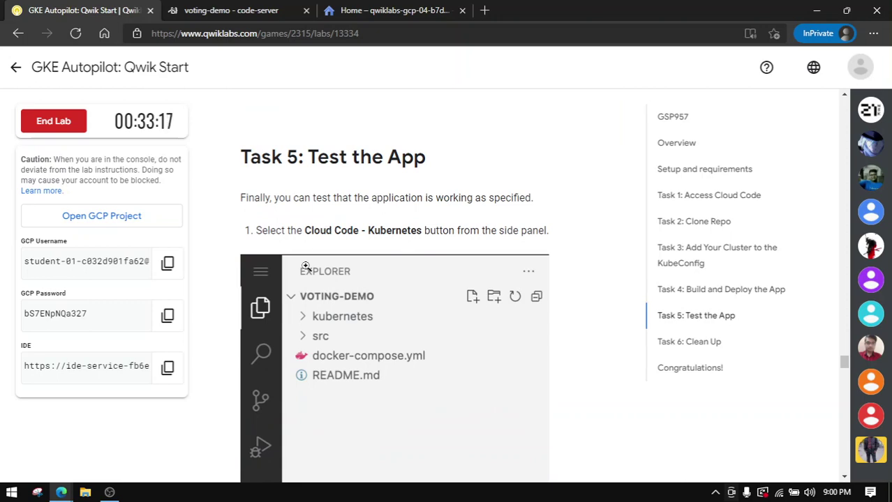
pyautogui.scroll(-3, 305, 259)
pyautogui.click(265, 8)
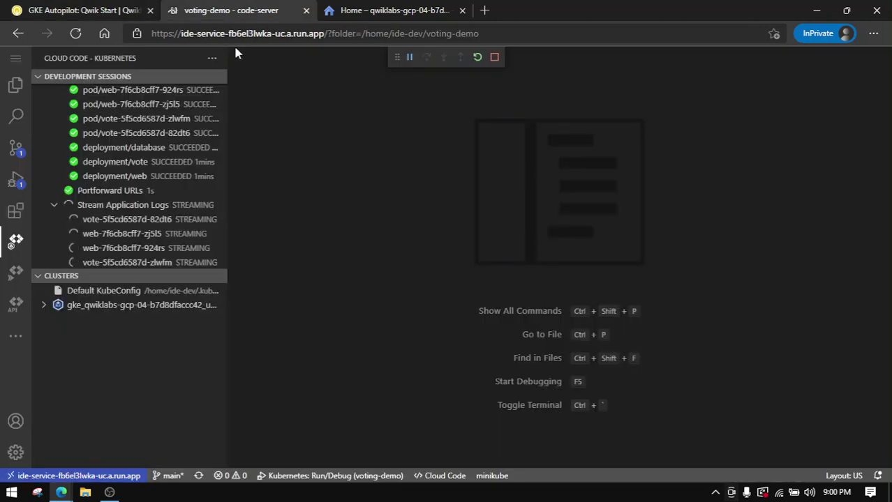
pyautogui.click(86, 9)
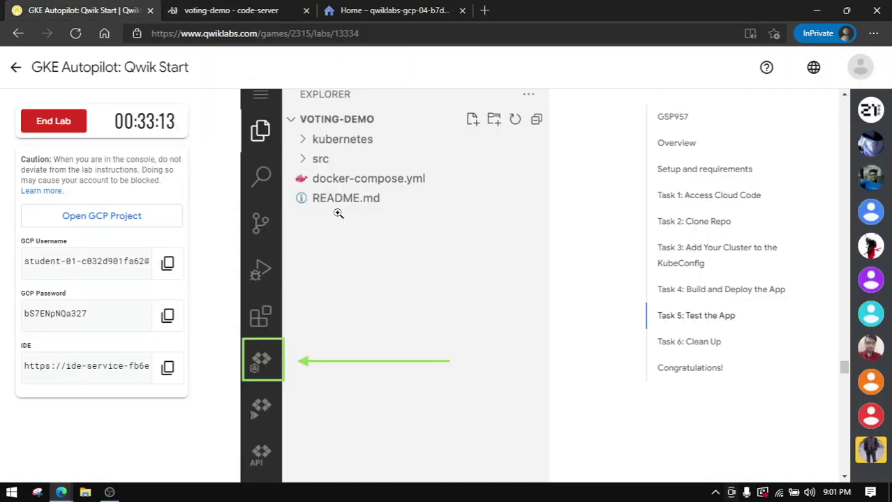
pyautogui.scroll(-5, 338, 213)
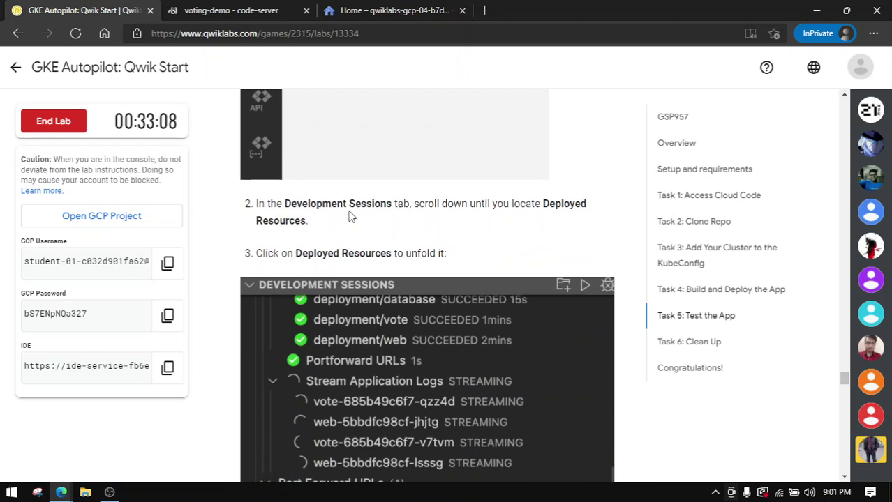
pyautogui.scroll(-2, 349, 215)
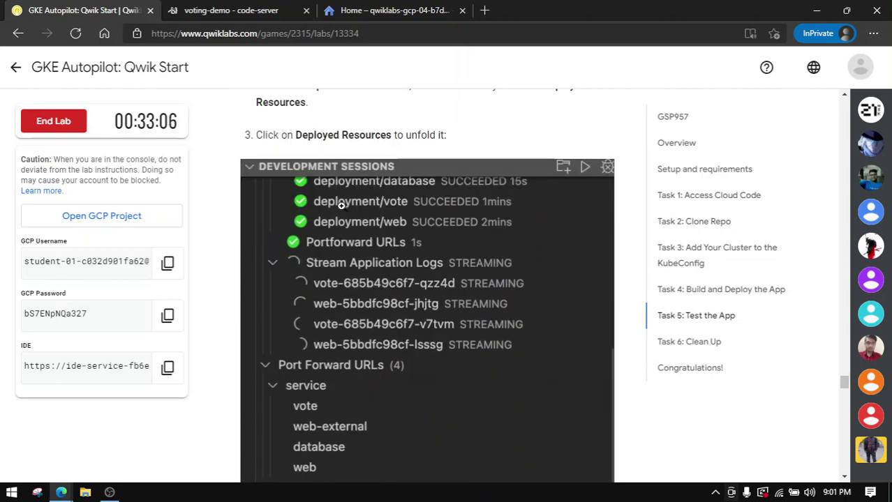
# Locate Deployed Resources in the IDE's Development Sessions, checking it against the lab instructions, and unfold it.
pyautogui.scroll(1, 339, 203)
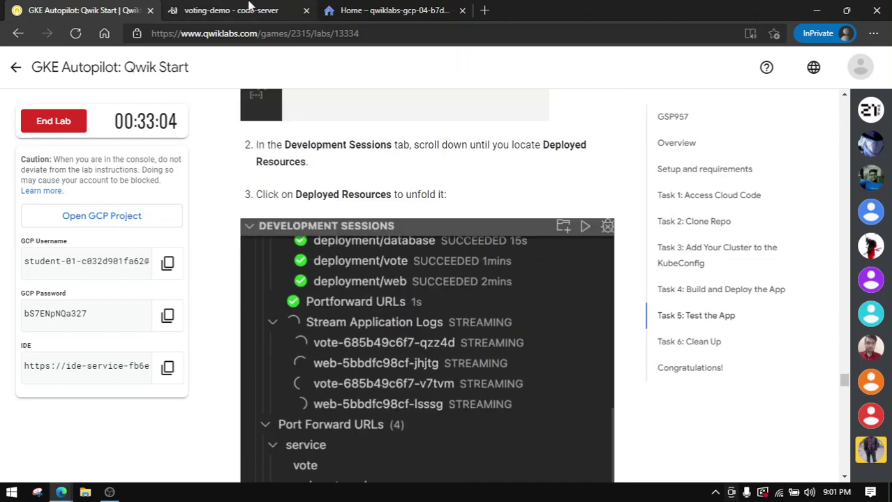
pyautogui.click(249, 6)
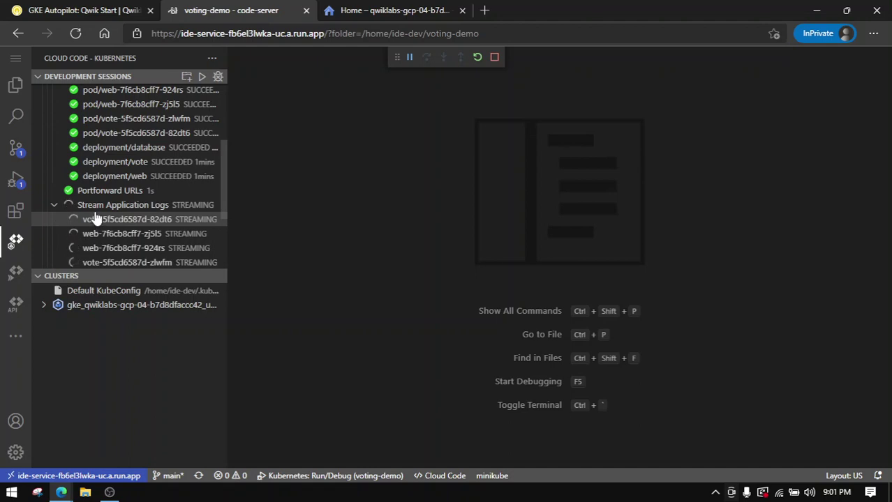
pyautogui.scroll(5, 96, 217)
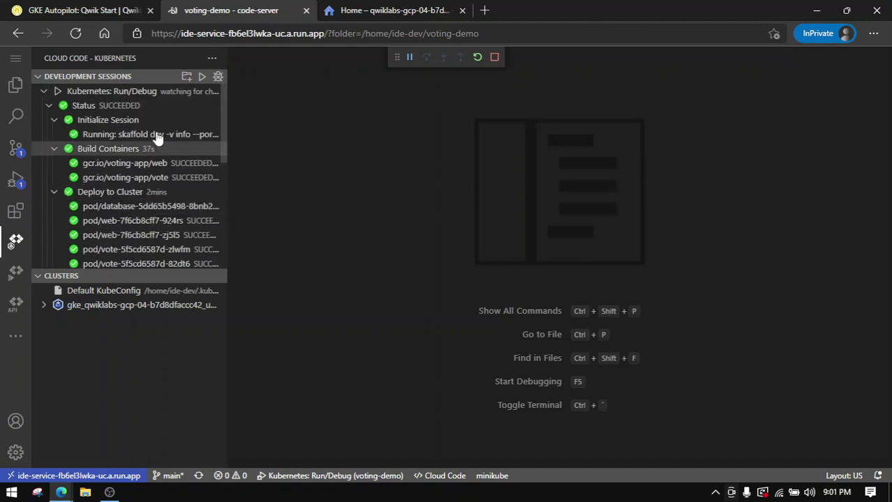
pyautogui.scroll(-1, 119, 173)
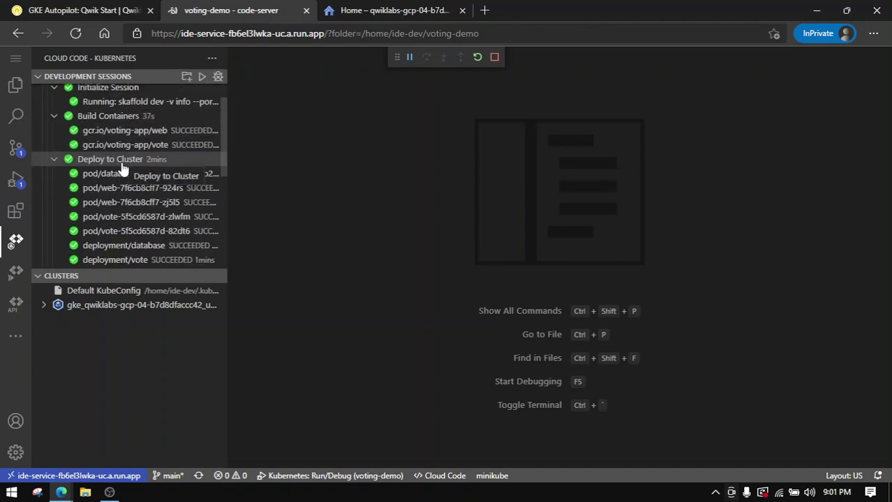
pyautogui.scroll(-2, 129, 169)
pyautogui.scroll(-4, 130, 166)
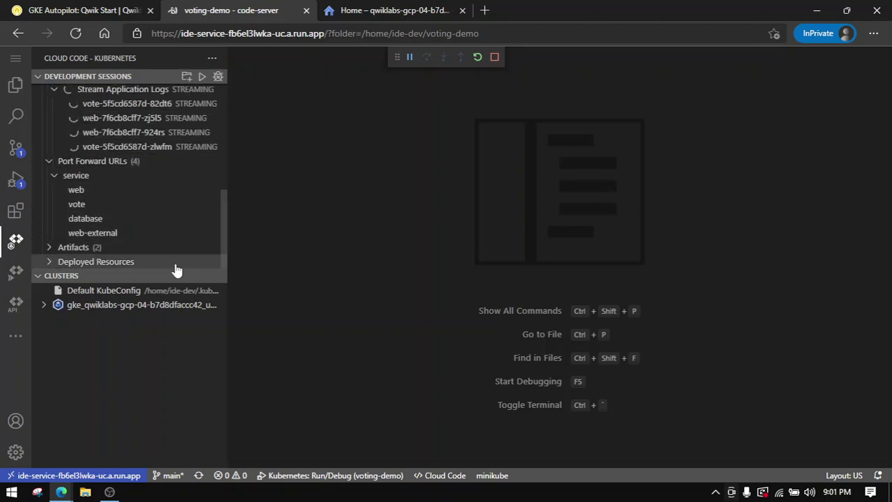
pyautogui.click(61, 8)
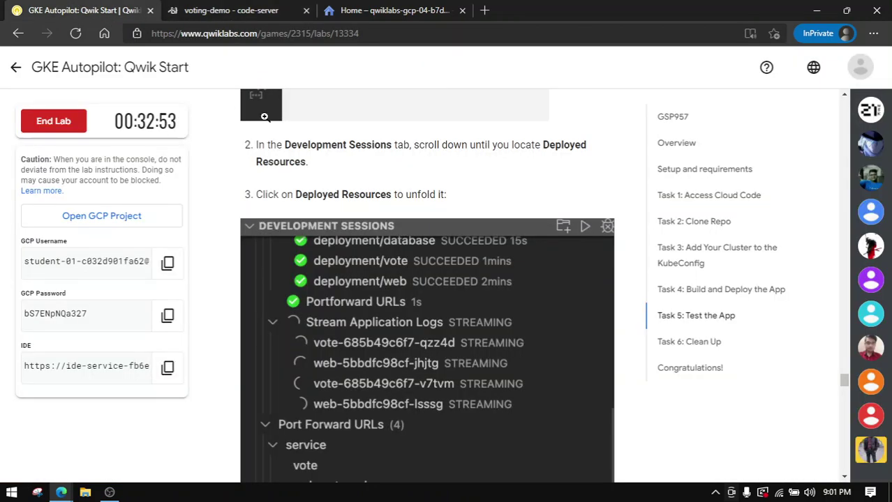
pyautogui.scroll(-3, 397, 183)
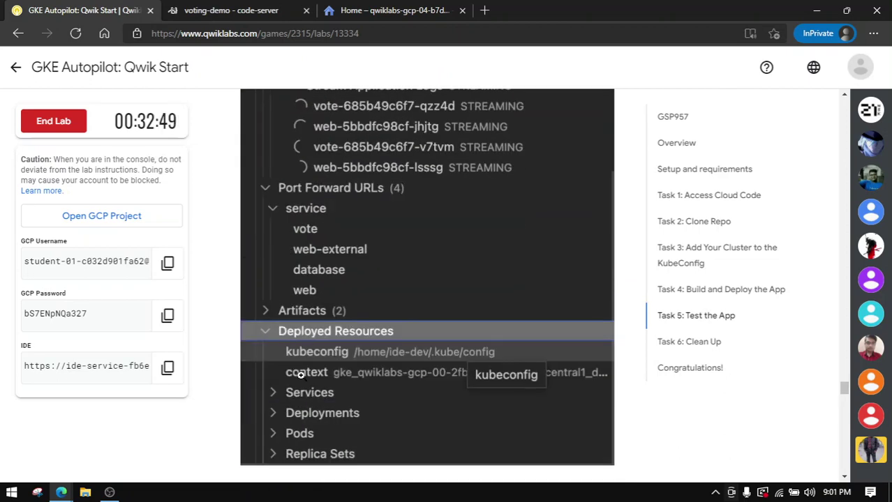
pyautogui.click(230, 10)
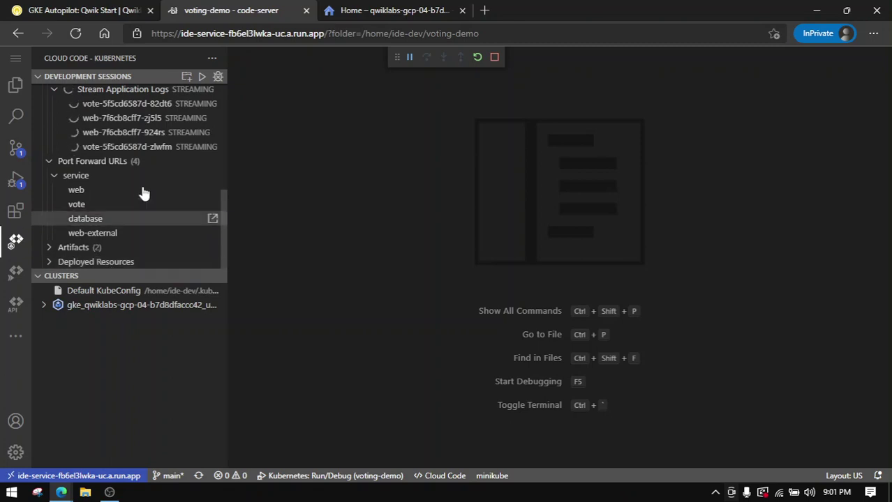
pyautogui.click(51, 264)
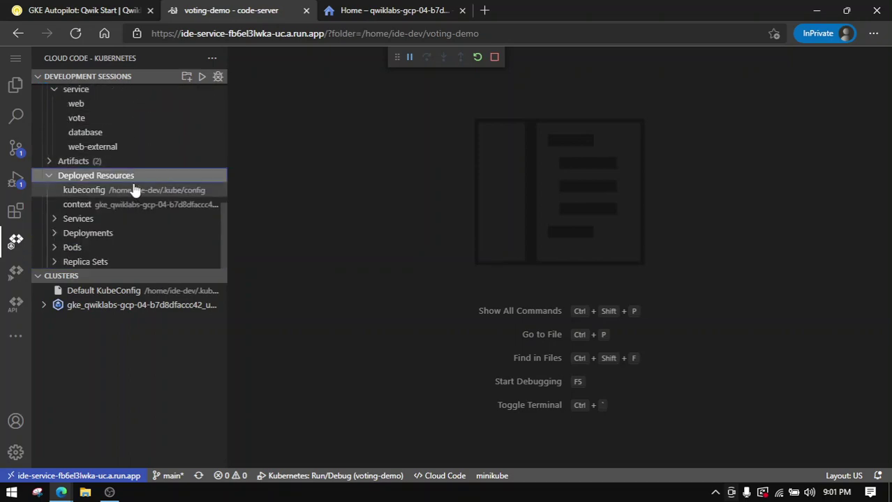
# Check the lab's next Task 5 instructions and expand Services under Deployed Resources in the IDE.
pyautogui.click(94, 8)
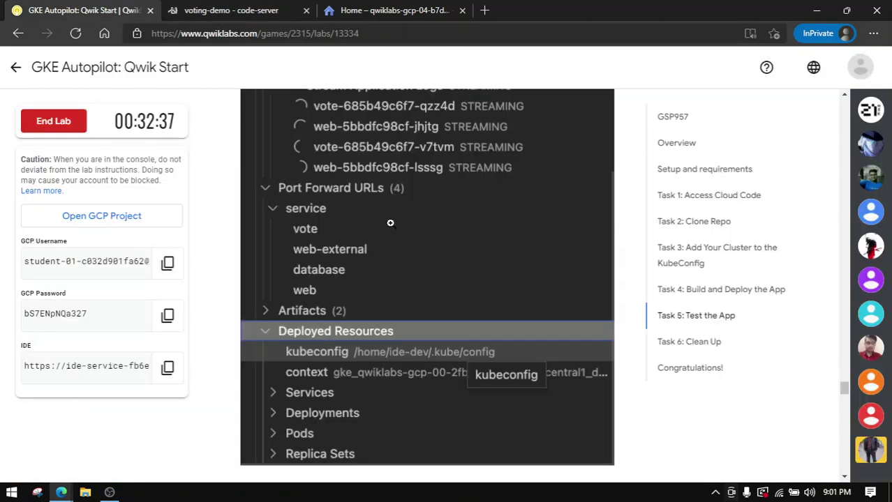
pyautogui.scroll(-3, 377, 222)
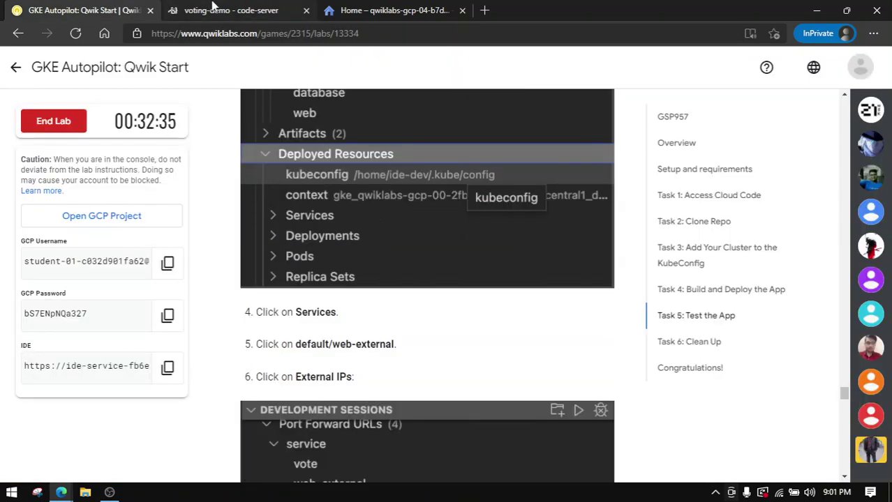
pyautogui.click(209, 10)
pyautogui.click(59, 220)
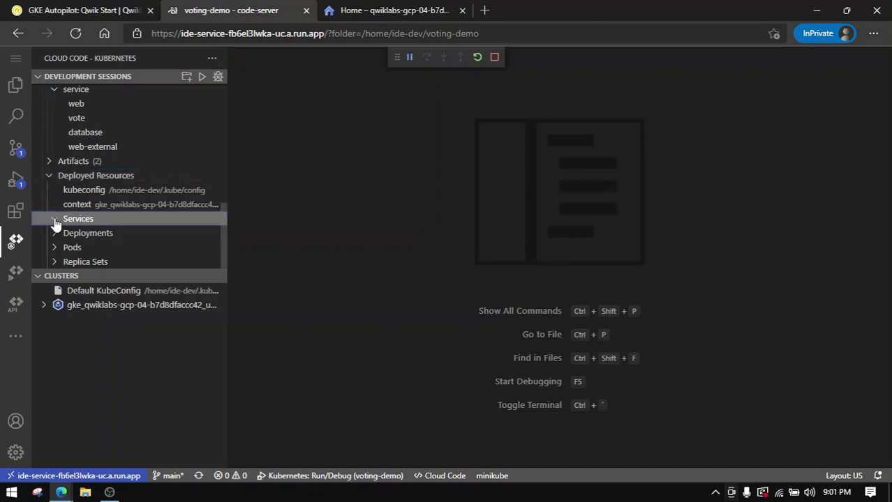
pyautogui.scroll(-2, 106, 223)
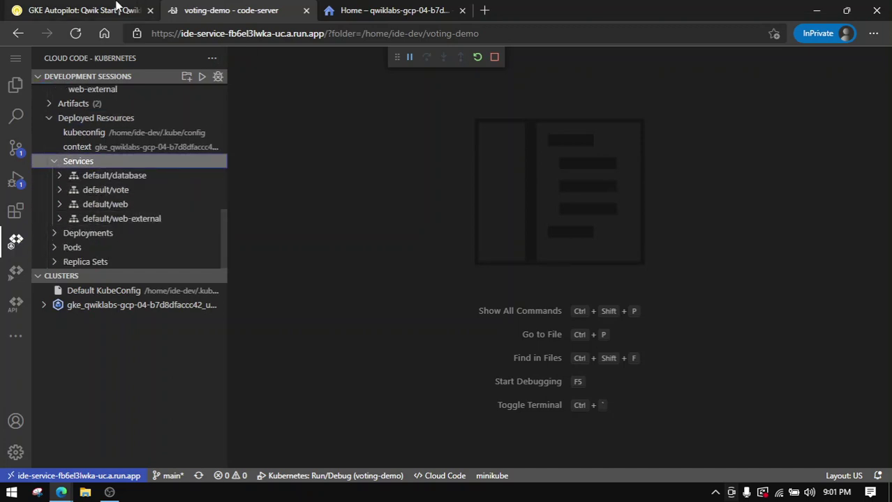
# Confirm the service named in the lab instructions and expand default/web-external under Services.
pyautogui.click(84, 10)
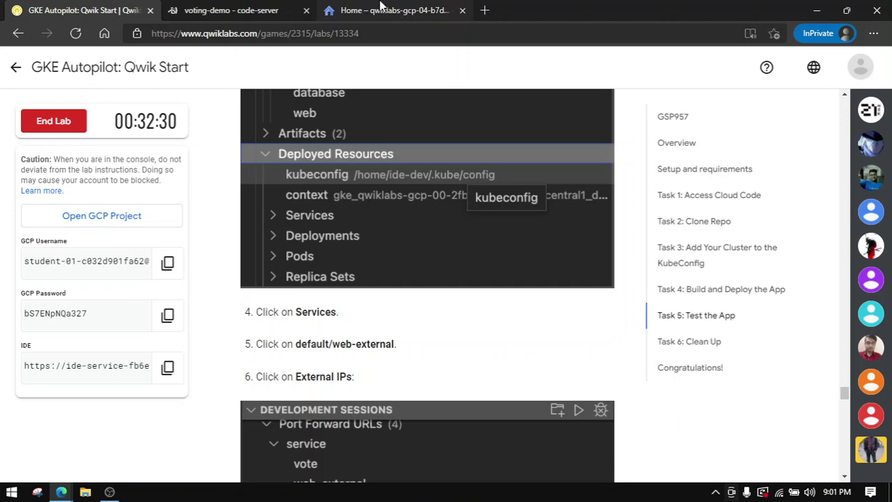
pyautogui.click(265, 10)
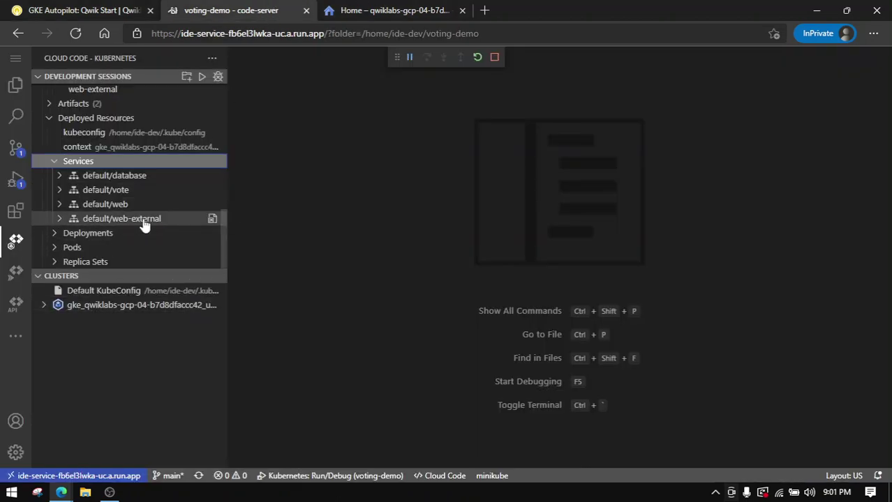
pyautogui.click(143, 220)
pyautogui.scroll(-1, 105, 228)
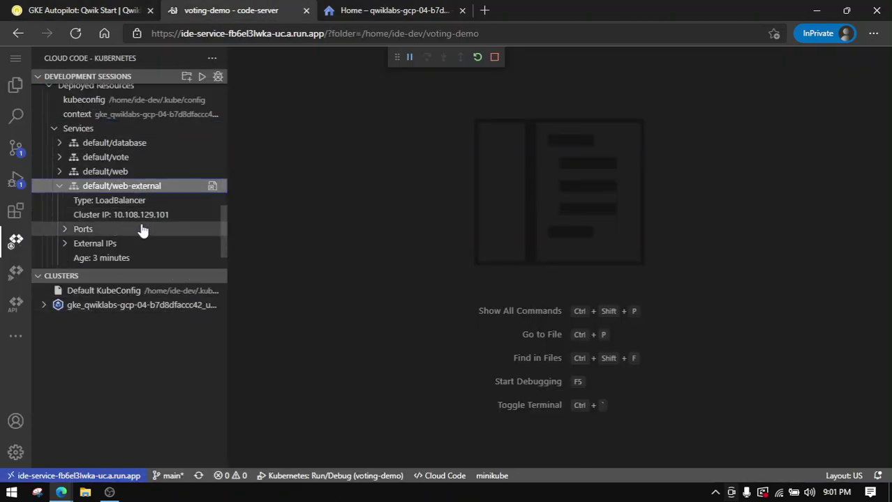
# Read the lab's External IPs instructions and select the Cluster IP entry of default/web-external in the IDE.
pyautogui.click(129, 8)
pyautogui.scroll(-10, 291, 217)
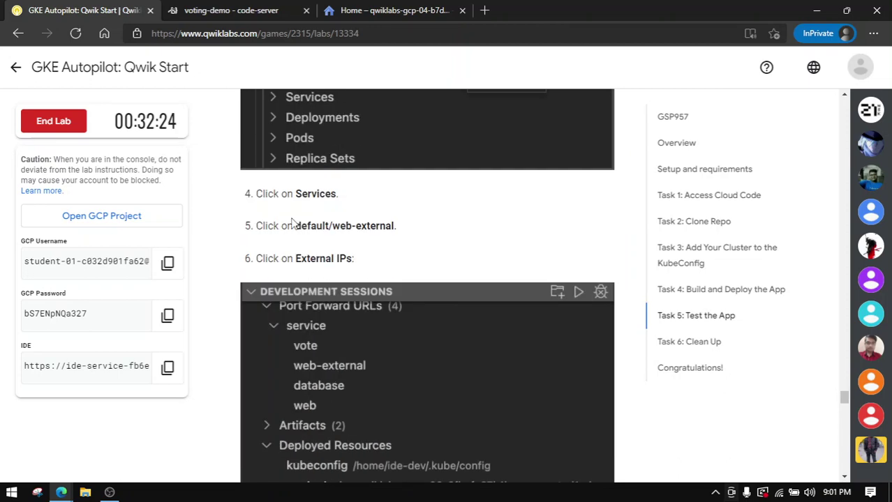
pyautogui.click(250, 8)
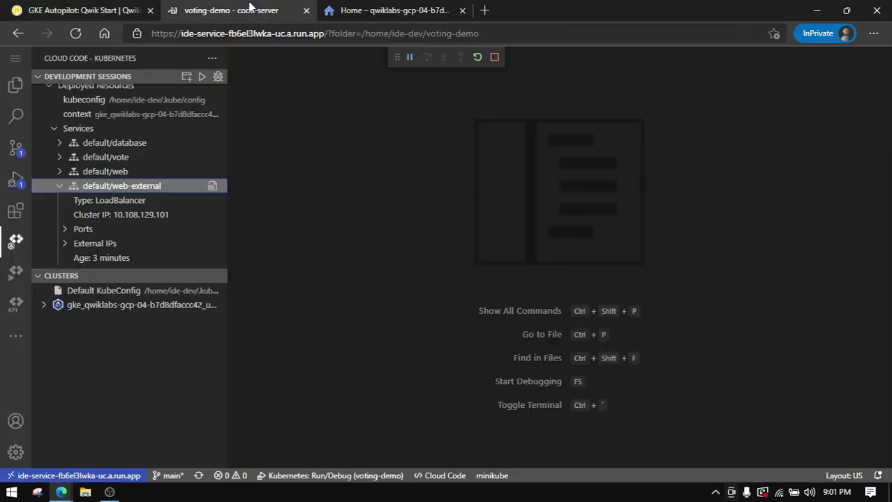
pyautogui.click(162, 218)
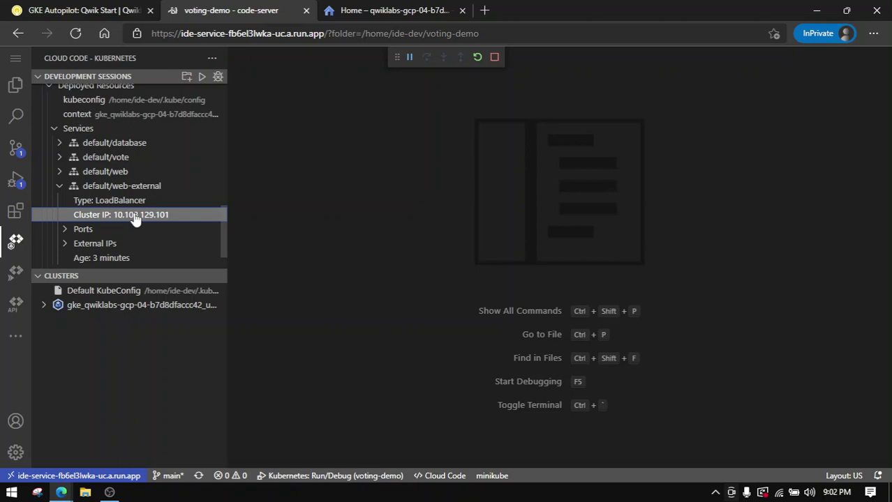
# Try to load the voting app in a new browser tab using default/web-external's cluster IP, 10.108.129.101.
pyautogui.click(486, 9)
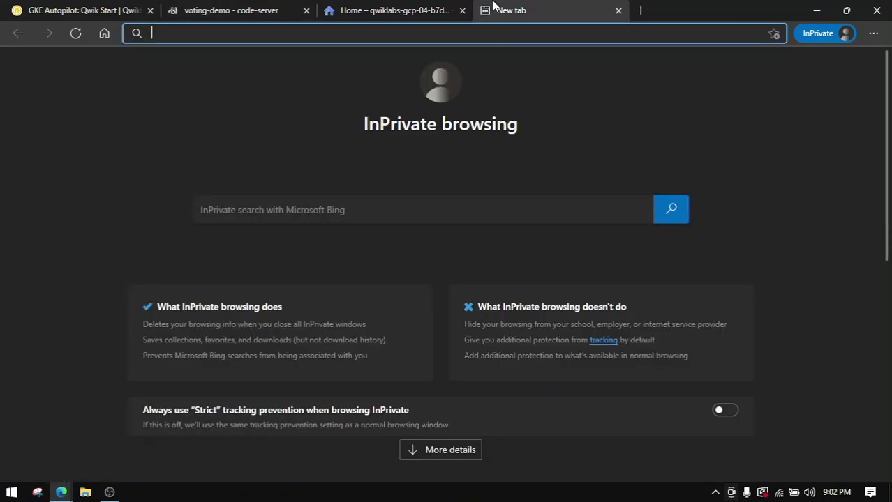
pyautogui.write('https://github.com/subfuzion/voting-demo.git')
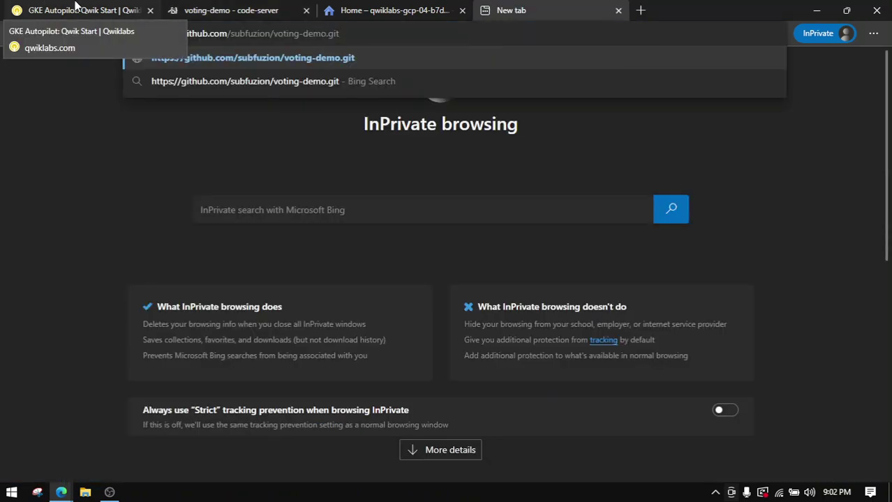
pyautogui.click(240, 10)
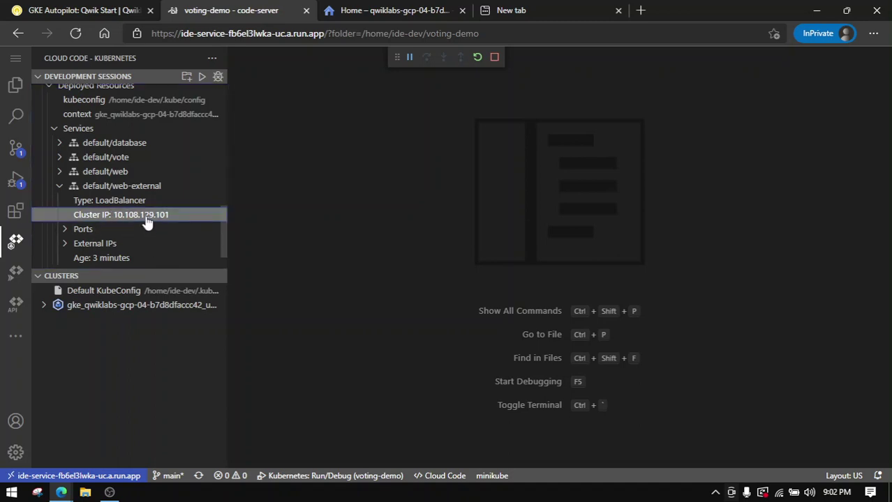
pyautogui.click(561, 10)
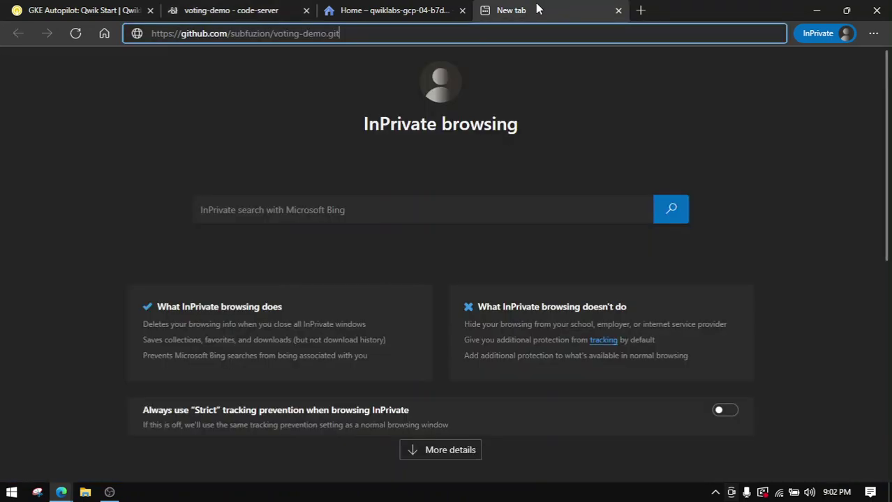
pyautogui.write('10')
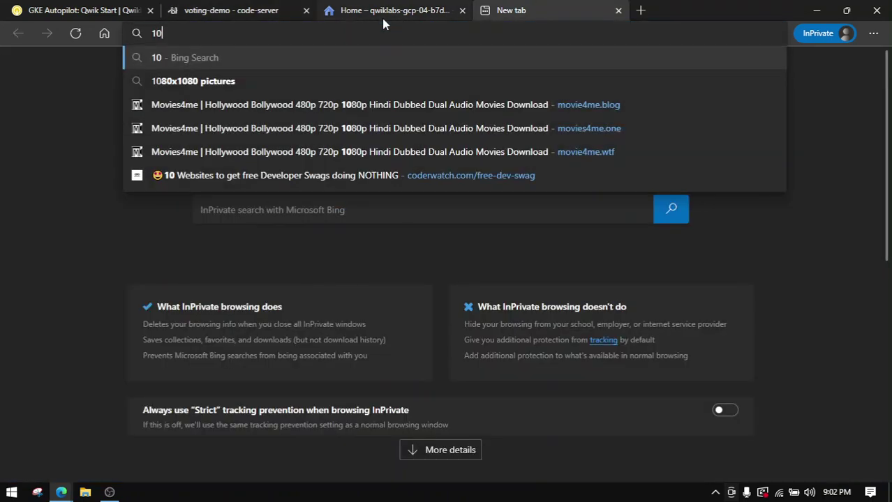
pyautogui.write('.108.')
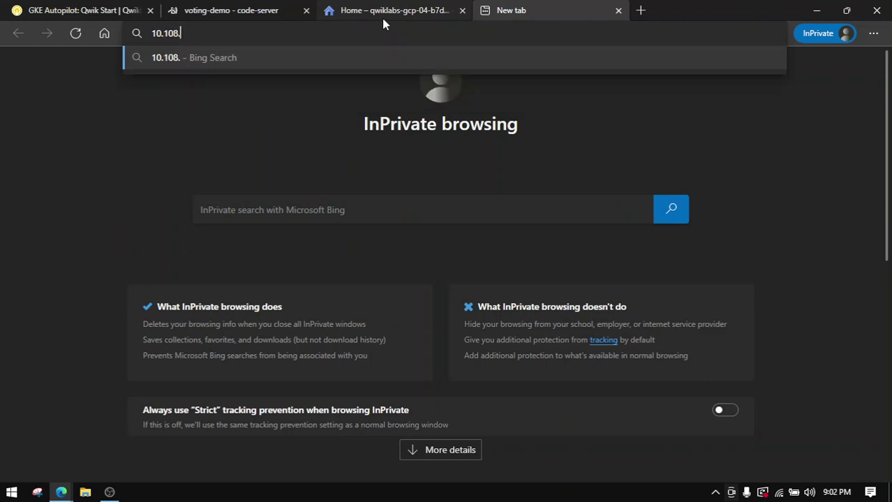
pyautogui.click(213, 8)
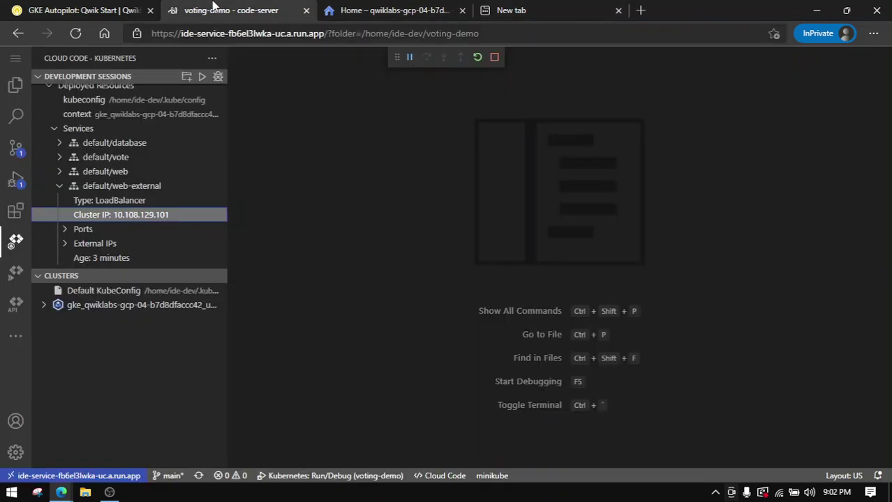
pyautogui.click(553, 7)
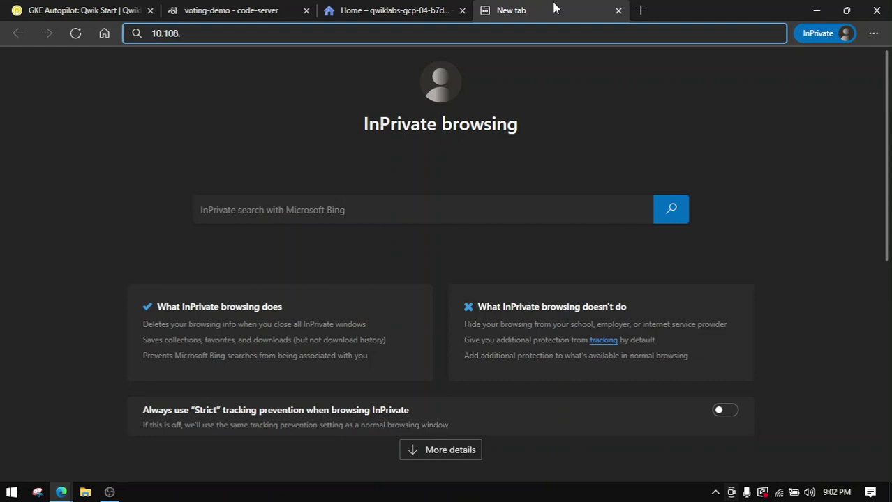
pyautogui.write('129.')
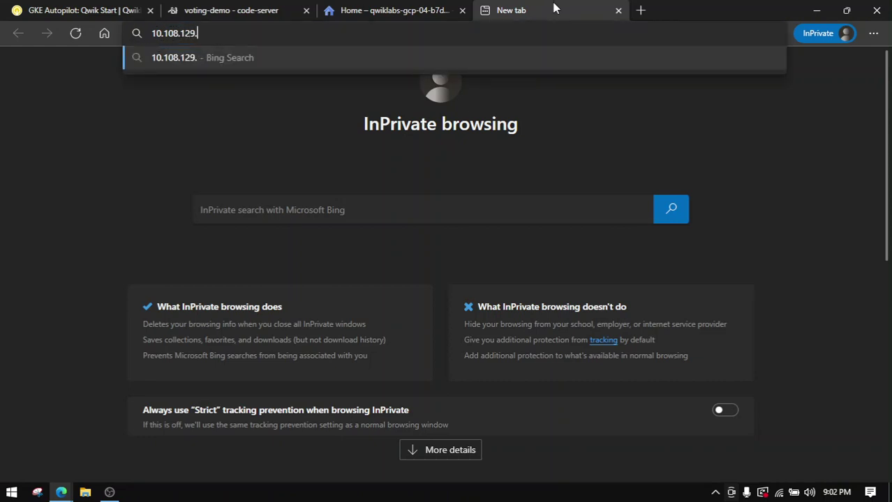
pyautogui.click(200, 7)
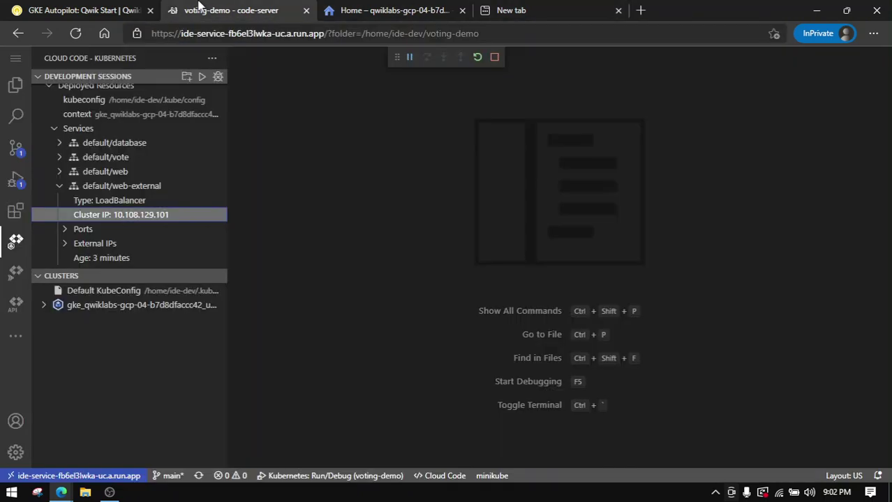
pyautogui.click(569, 6)
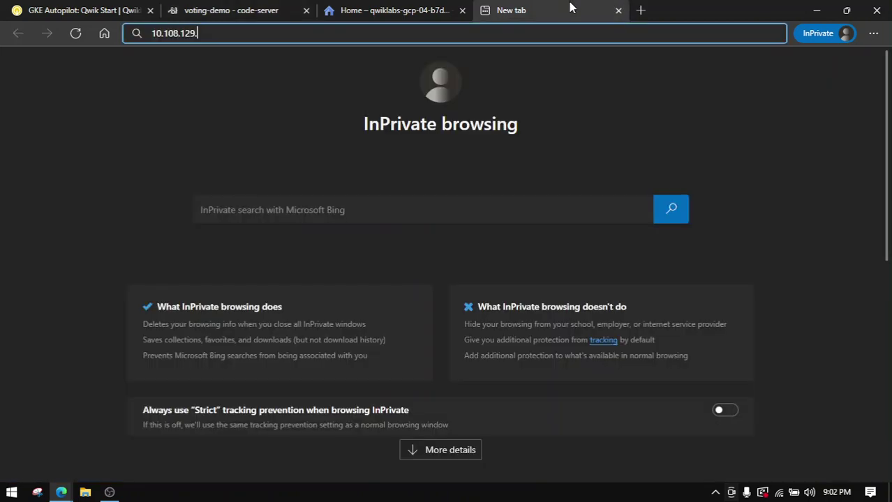
pyautogui.write('101')
pyautogui.press('Return')
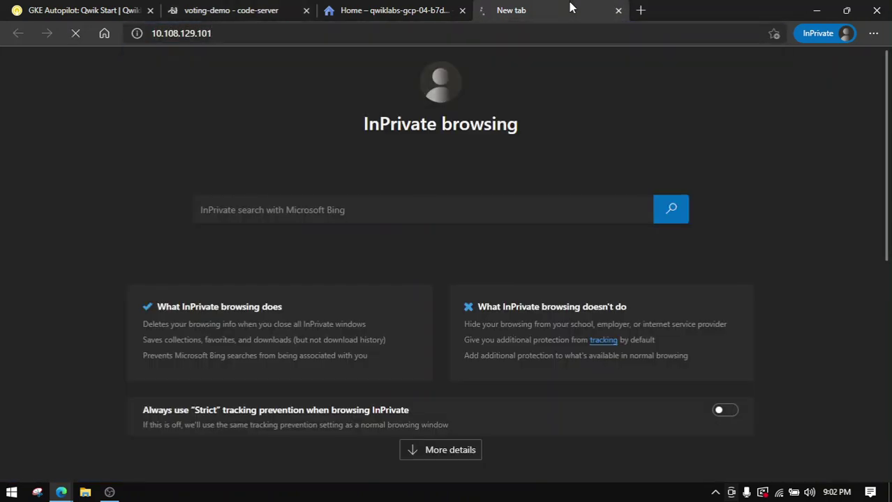
# Compare the lab's External IPs instructions with the entries under default/web-external in the IDE.
pyautogui.click(204, 5)
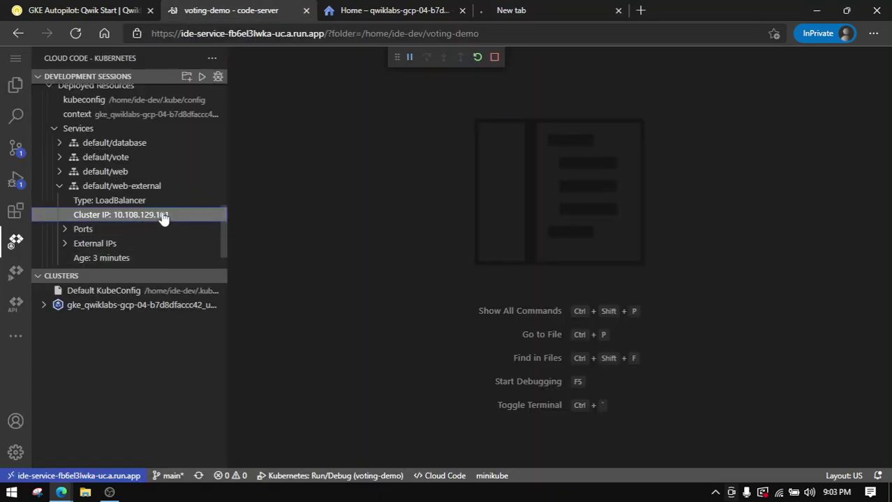
pyautogui.click(84, 10)
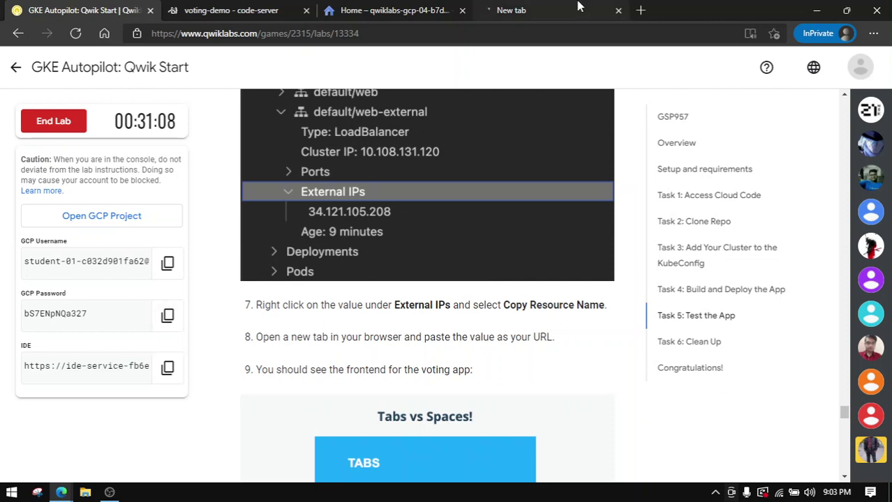
pyautogui.click(171, 9)
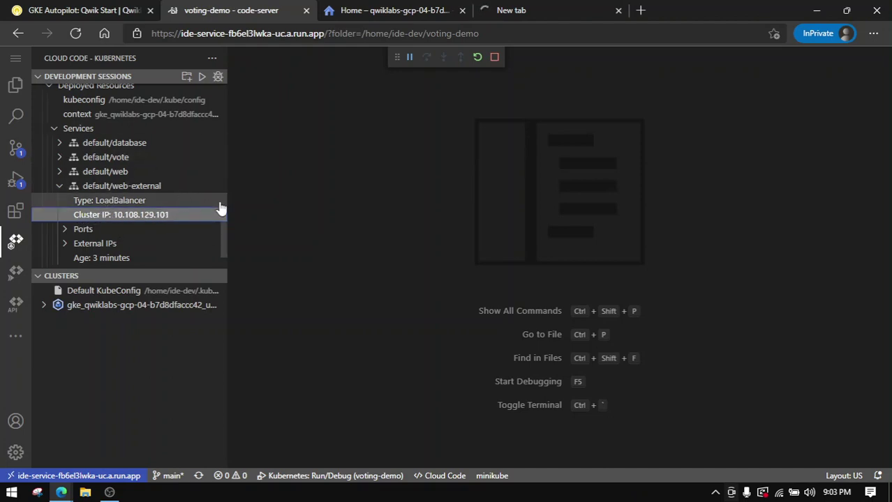
pyautogui.moveTo(185, 188)
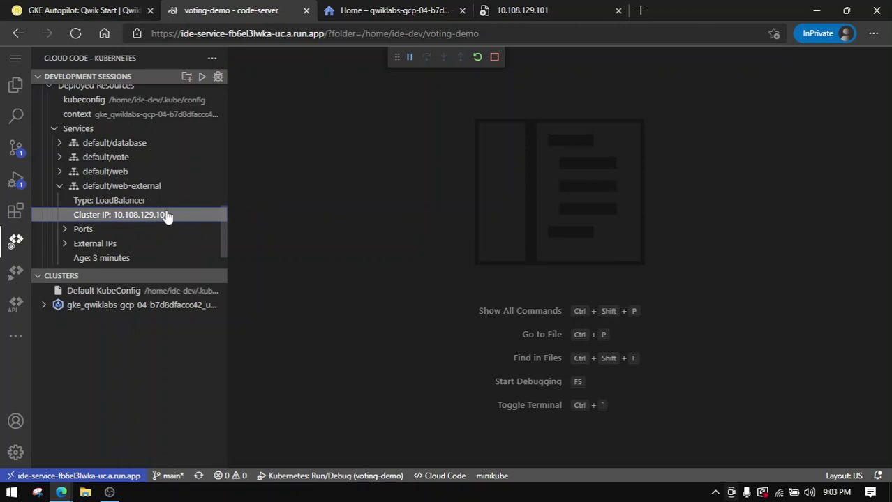
# Expand External IPs under default/web-external in the IDE and copy the resource name 104.154.121.49.
pyautogui.scroll(-2, 165, 215)
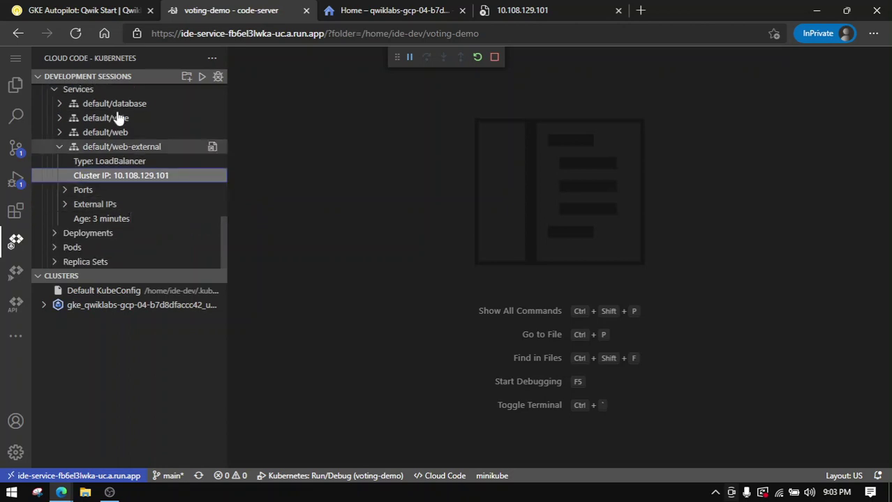
pyautogui.click(133, 11)
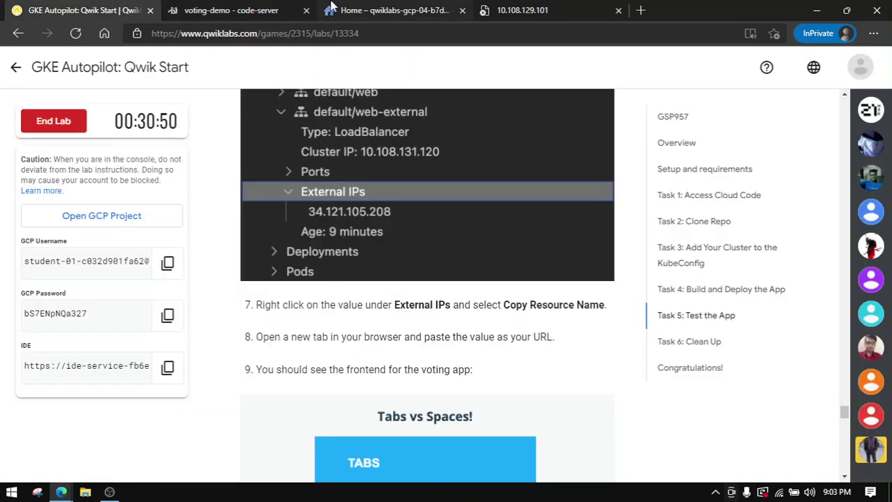
pyautogui.click(528, 10)
pyautogui.click(223, 10)
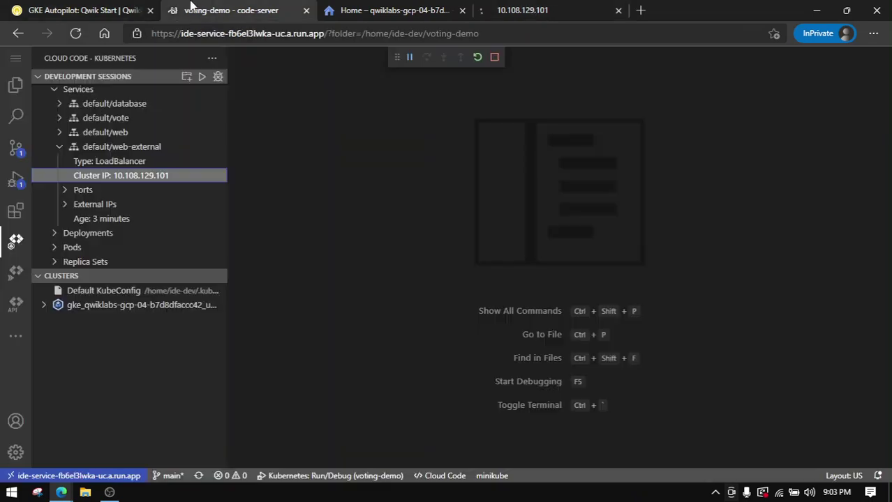
pyautogui.click(69, 206)
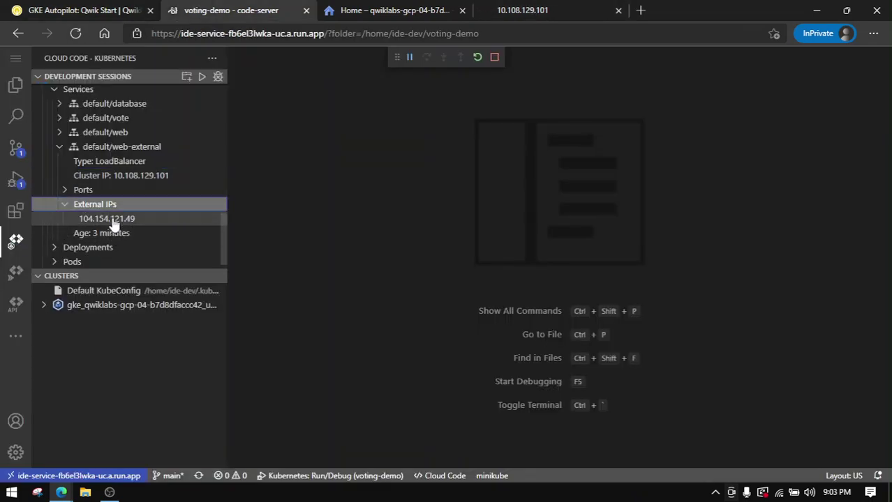
pyautogui.click(112, 220)
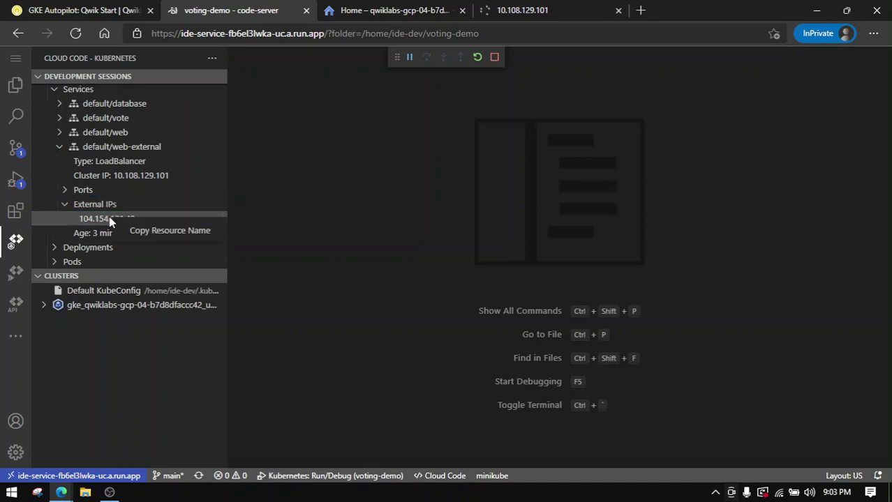
pyautogui.click(143, 237)
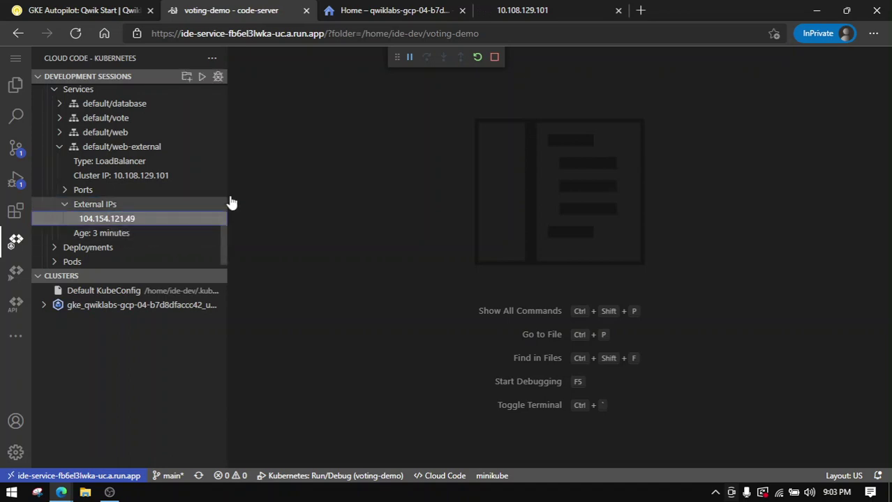
# Load the voting app in the existing 10.108.129.101 browser tab using the external IP 104.154.121.49.
pyautogui.click(523, 10)
pyautogui.click(421, 35)
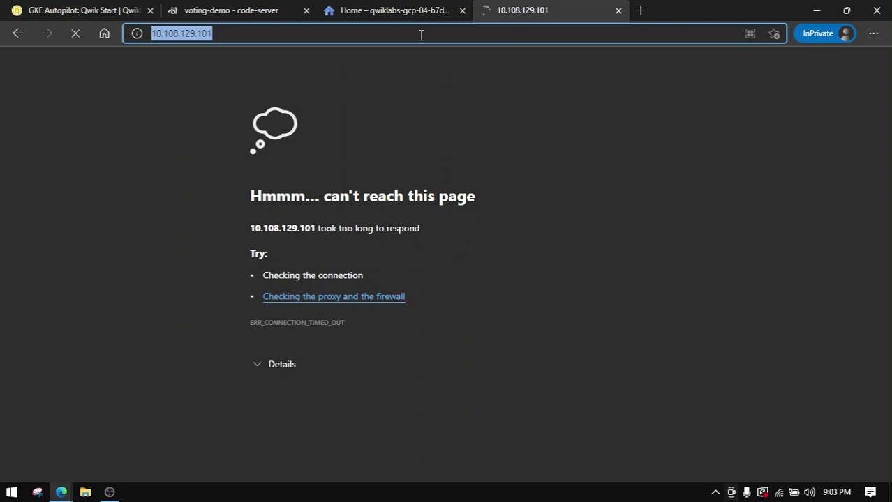
pyautogui.write('104.154.121.49')
pyautogui.press('Return')
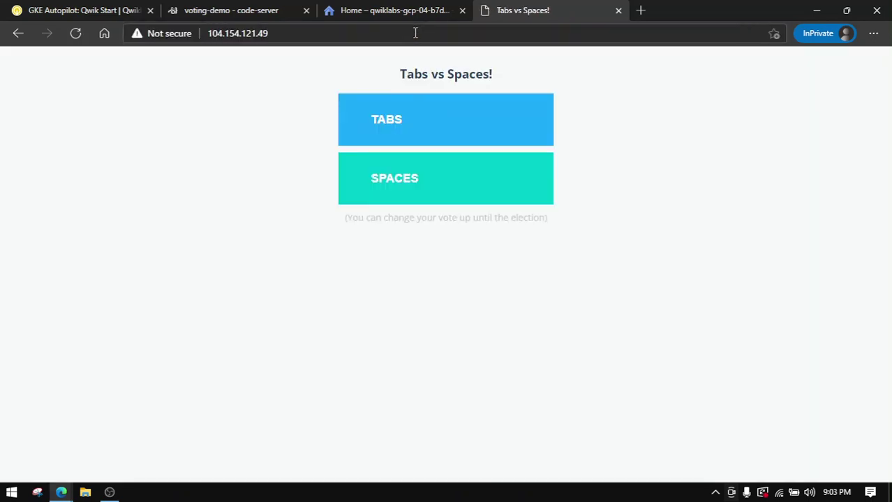
# Compare the voting app's frontend with the lab instructions and vote for TABS.
pyautogui.click(66, 9)
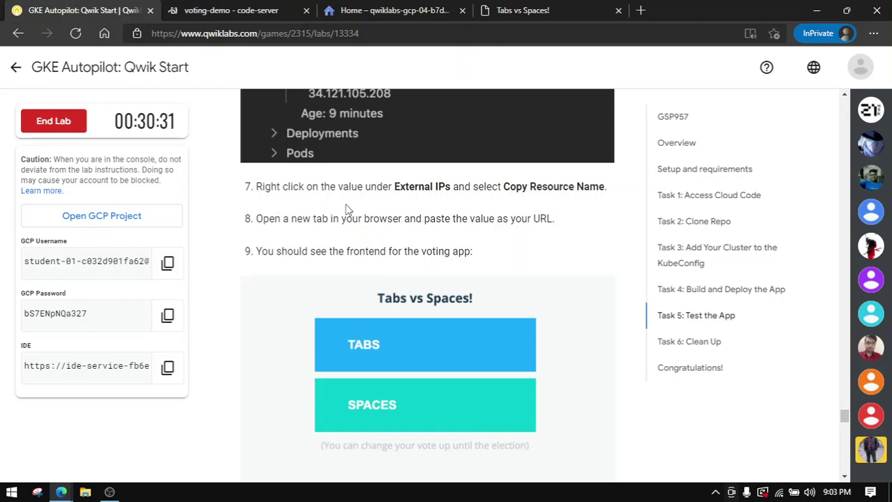
pyautogui.click(523, 10)
pyautogui.click(431, 129)
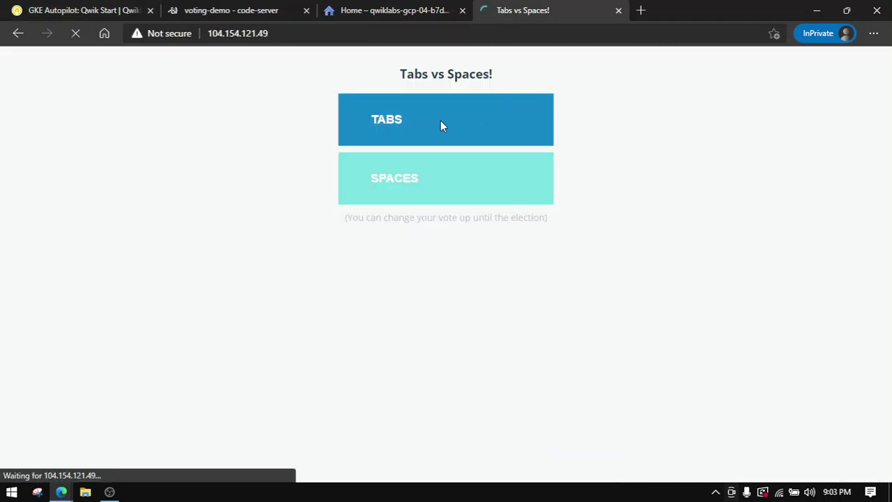
# Read lab steps 10 and 11 on voting and results, and check progress on the Test the App objective.
pyautogui.click(84, 10)
pyautogui.scroll(-3, 315, 303)
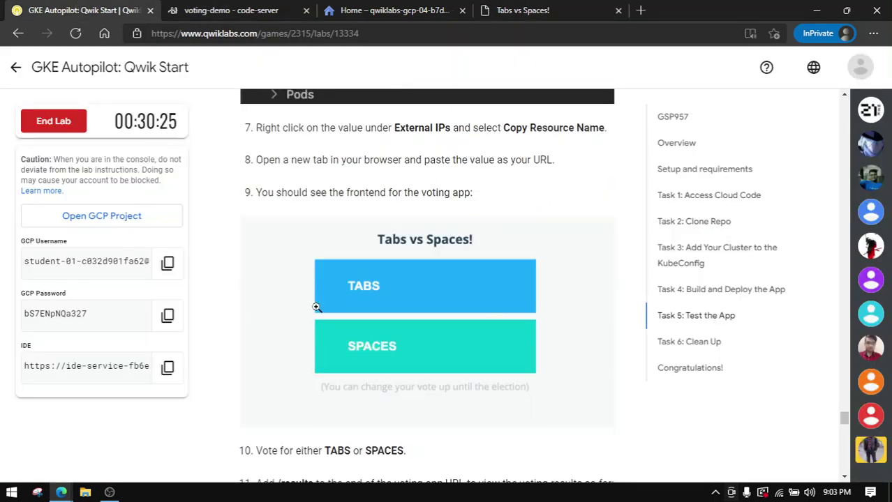
pyautogui.scroll(-1, 284, 288)
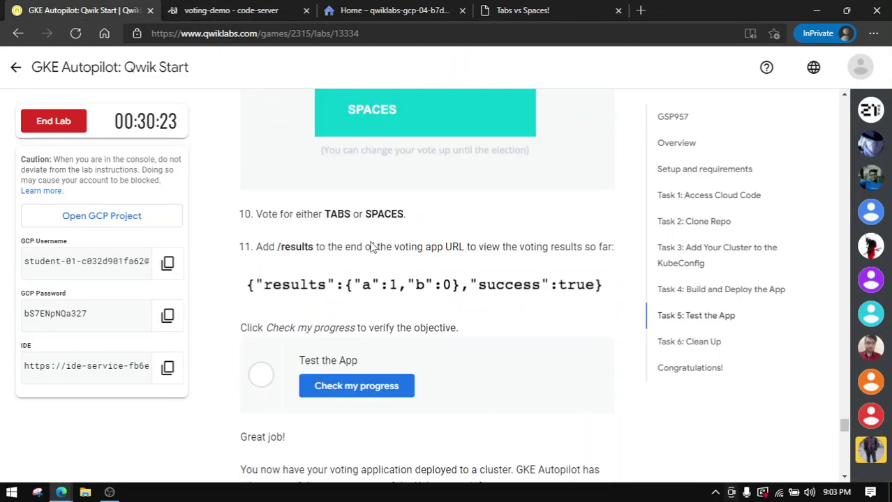
pyautogui.click(358, 385)
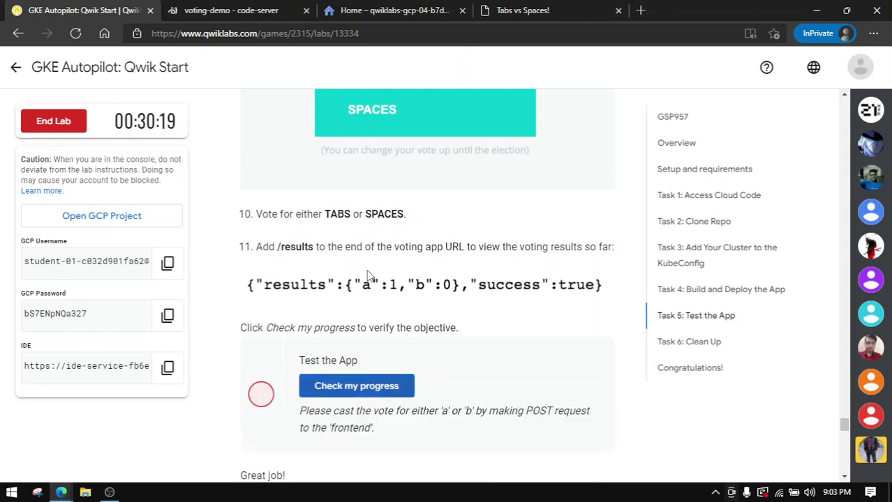
# Open the voting app's results page by adding /results to its URL, and recheck progress on the Test the App objective.
pyautogui.moveTo(314, 246); pyautogui.dragTo(278, 247)
pyautogui.hotkey('ctrl', 'c')
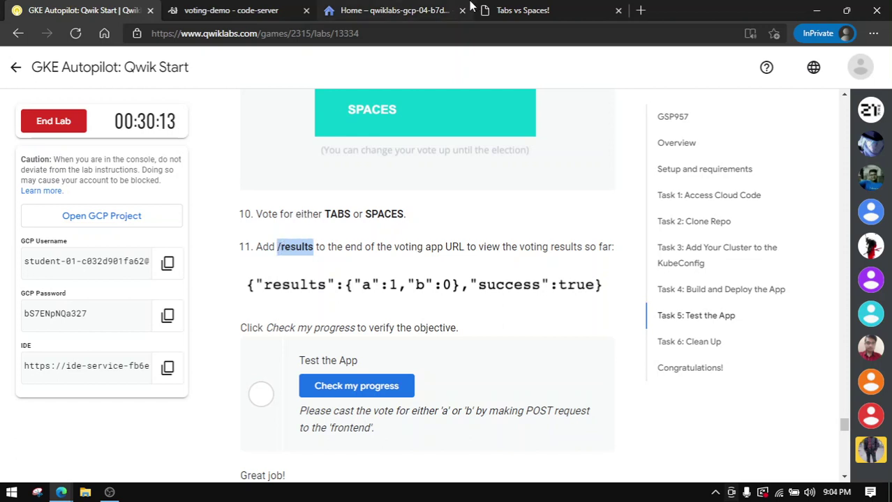
pyautogui.click(519, 10)
pyautogui.click(361, 32)
pyautogui.click(361, 32)
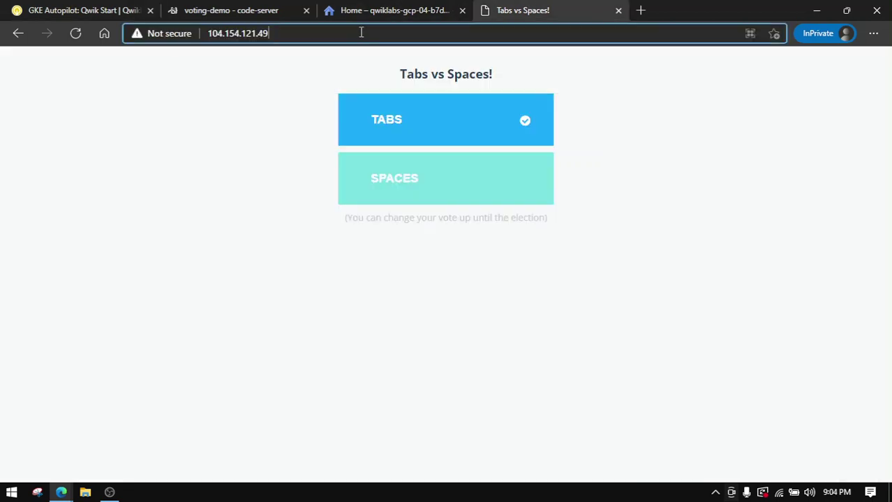
pyautogui.hotkey('ctrl', 'v')
pyautogui.press('Return')
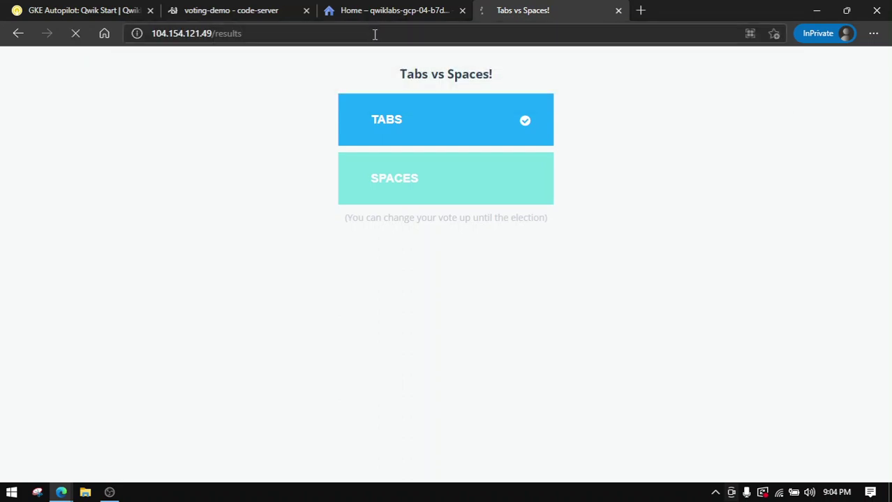
pyautogui.click(116, 9)
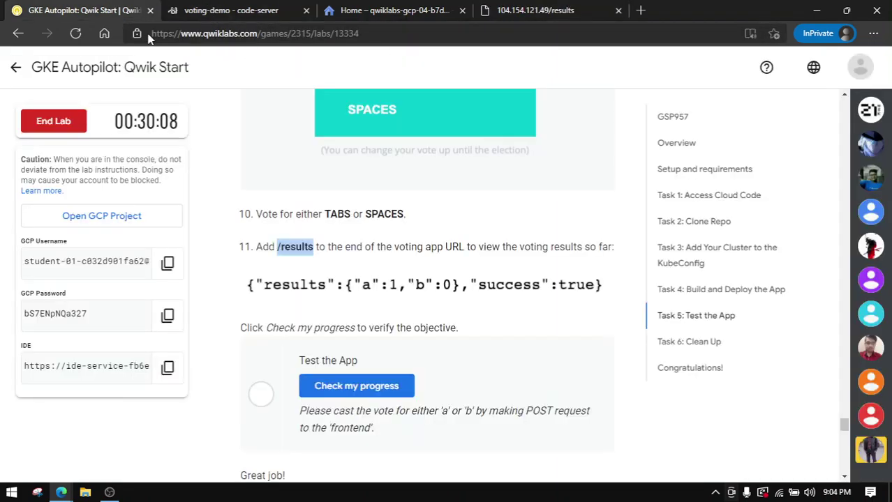
pyautogui.click(377, 385)
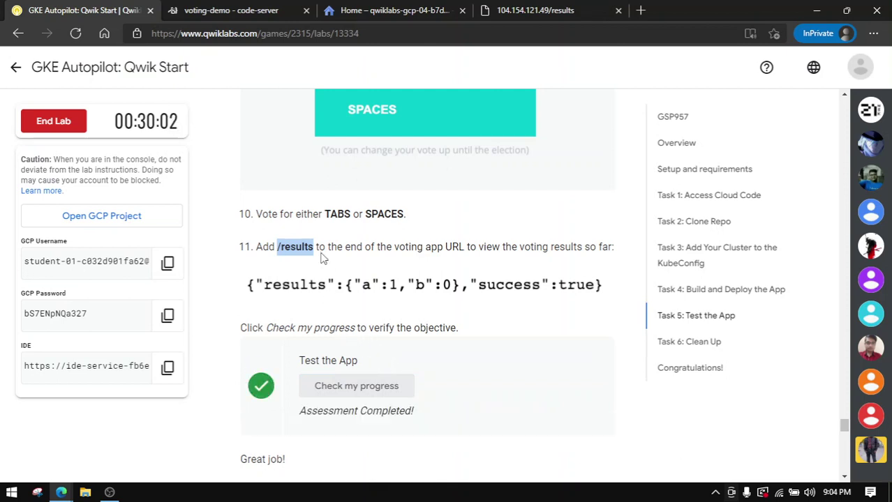
# Read the Task 6: Clean Up instructions, then stop the running application in the IDE and choose Yes to clean up deployed resources.
pyautogui.scroll(-7, 323, 252)
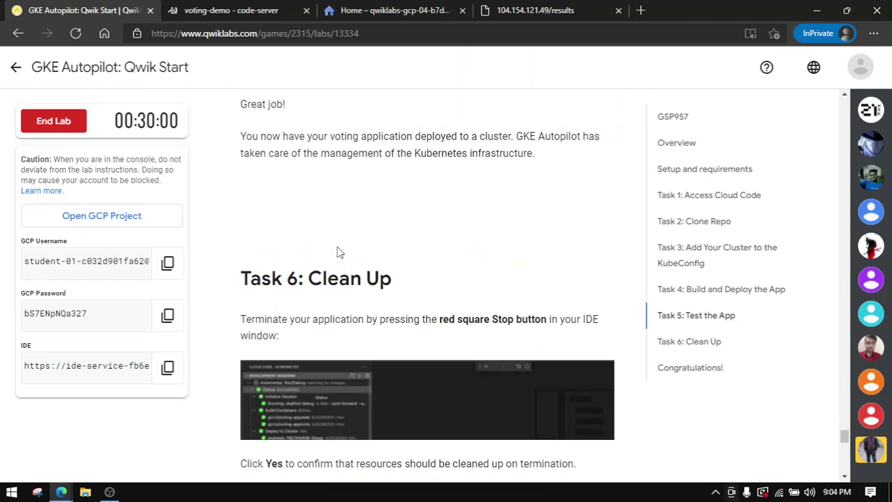
pyautogui.scroll(-2, 337, 252)
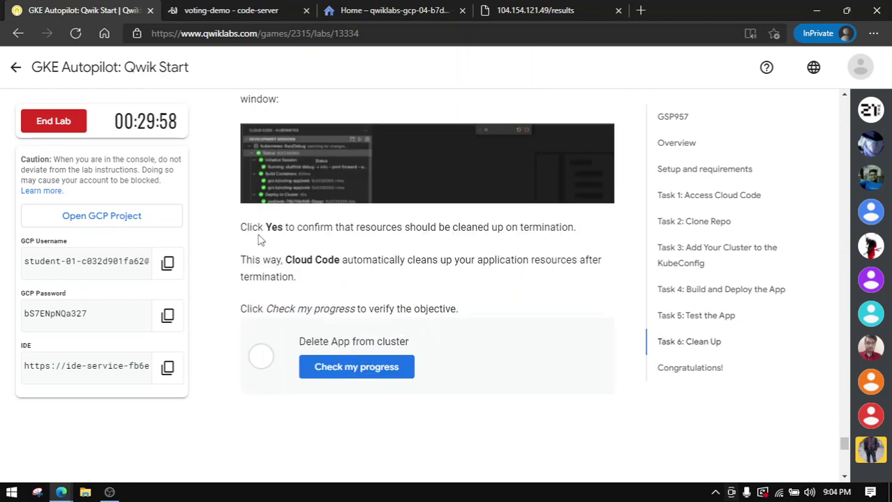
pyautogui.scroll(3, 366, 227)
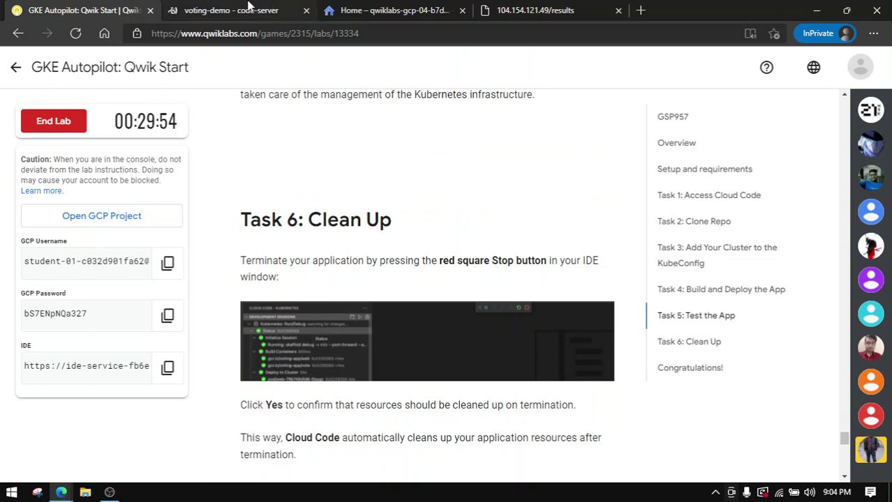
pyautogui.click(282, 14)
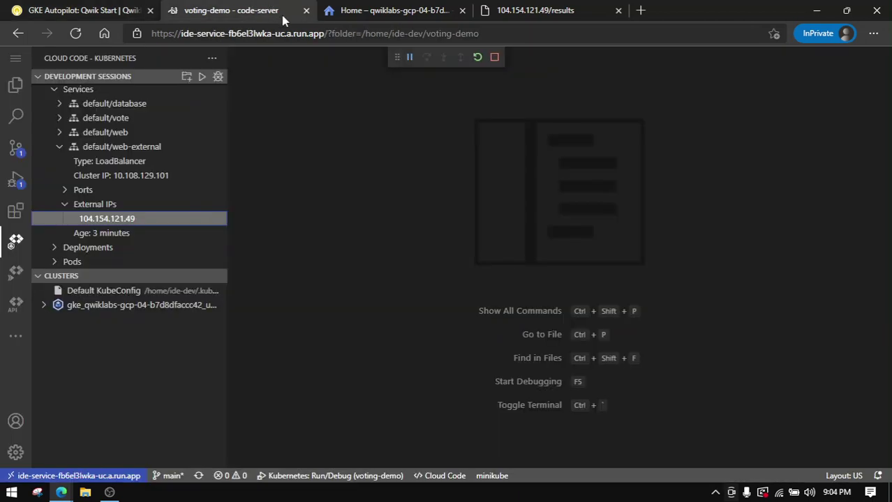
pyautogui.click(496, 59)
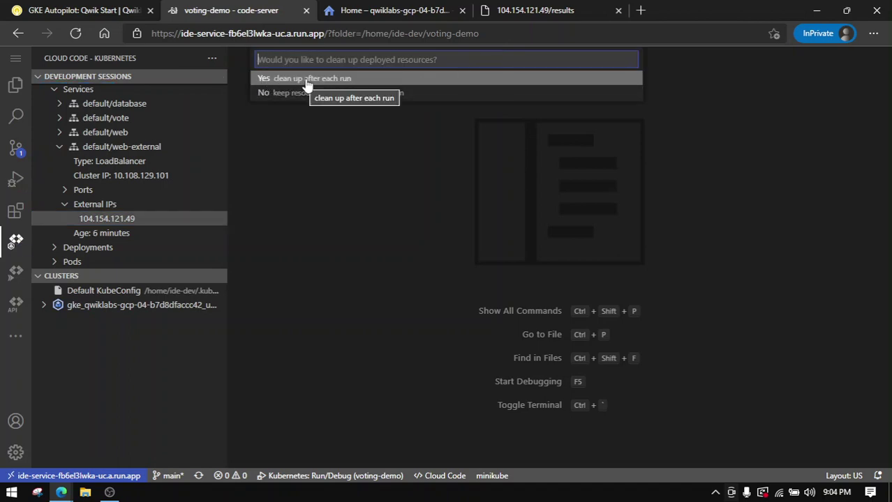
pyautogui.click(276, 80)
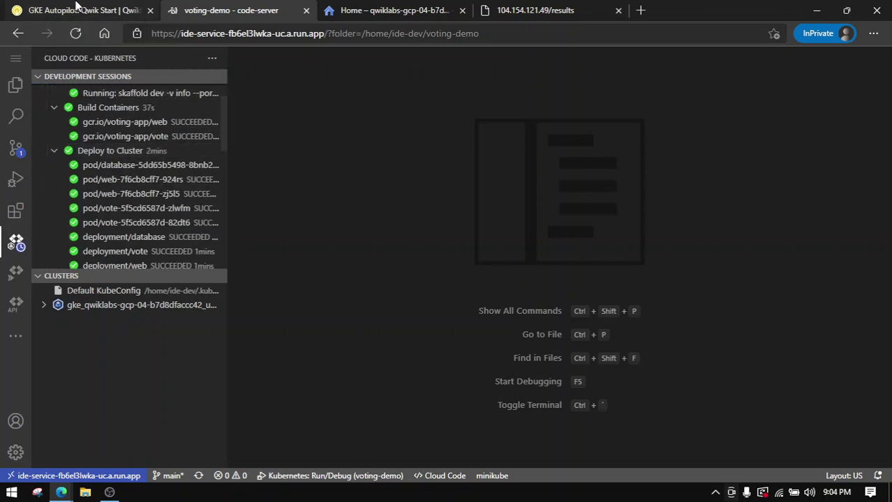
# Check progress on the lab's Delete App from cluster objective.
pyautogui.hotkey('ctrl', '1')
pyautogui.scroll(-2, 477, 224)
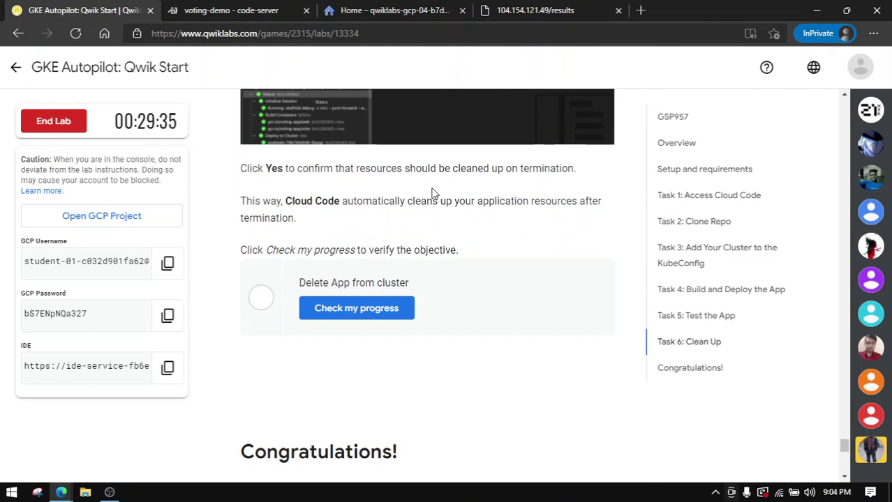
pyautogui.click(373, 308)
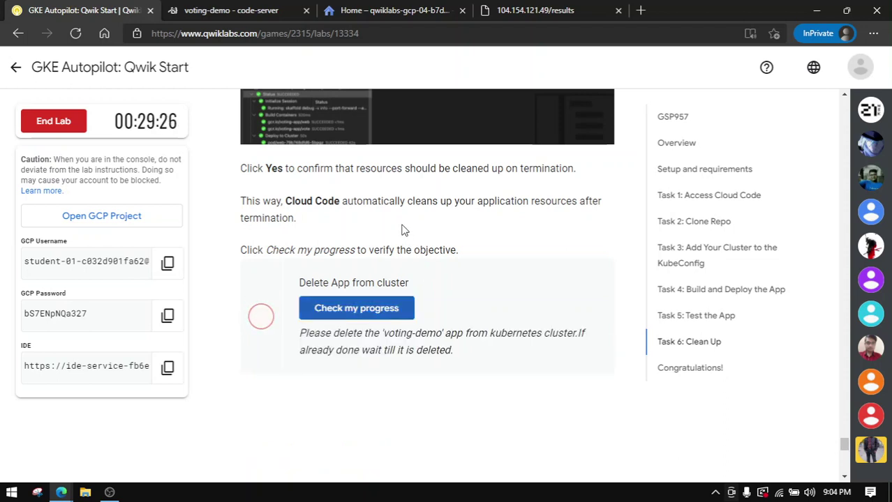
# Examine the stopped development session in the IDE and recheck the Delete App from cluster objective.
pyautogui.click(216, 9)
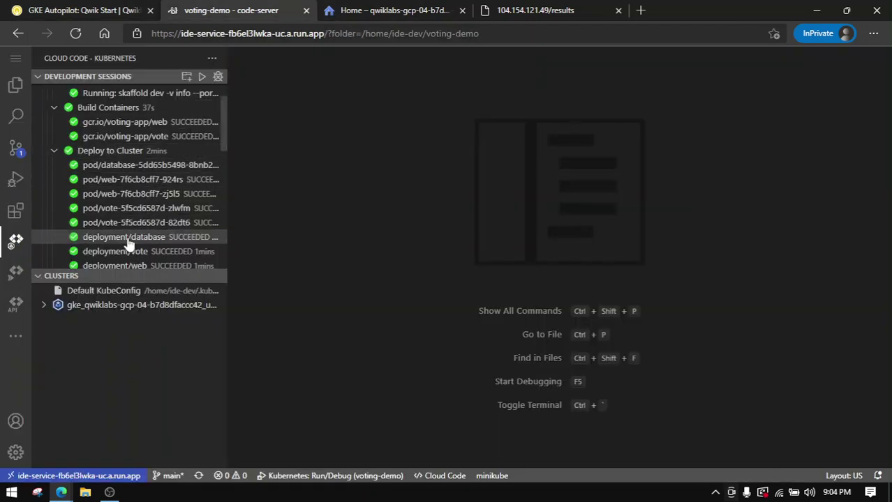
pyautogui.scroll(2, 125, 240)
pyautogui.scroll(-5, 109, 206)
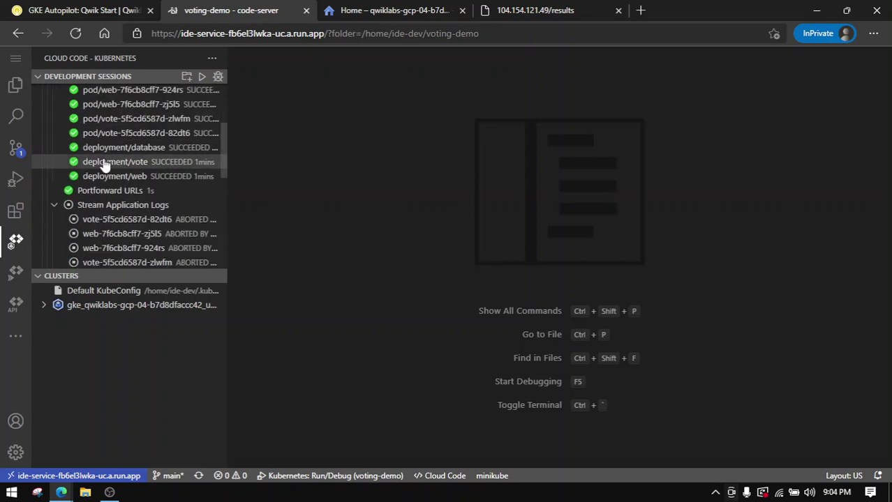
pyautogui.click(93, 9)
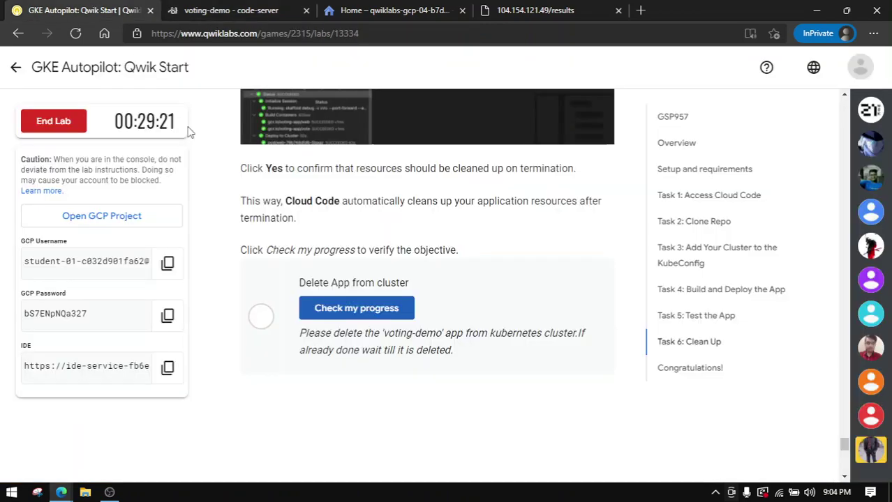
pyautogui.click(358, 311)
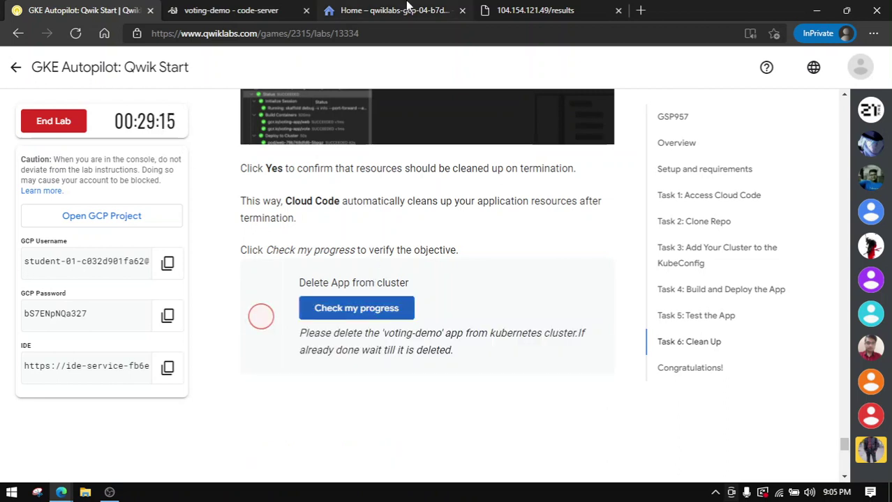
# Review the development session's deployment and log statuses in the IDE again.
pyautogui.click(407, 7)
pyautogui.click(232, 10)
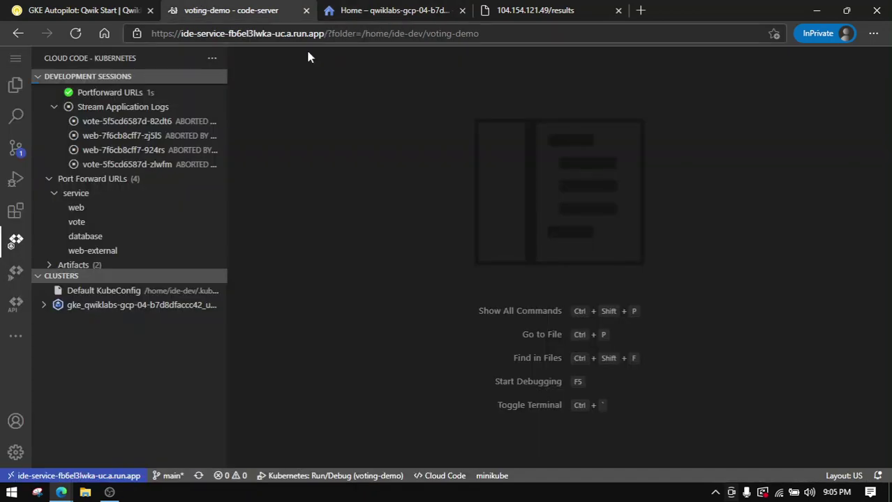
pyautogui.scroll(5, 176, 208)
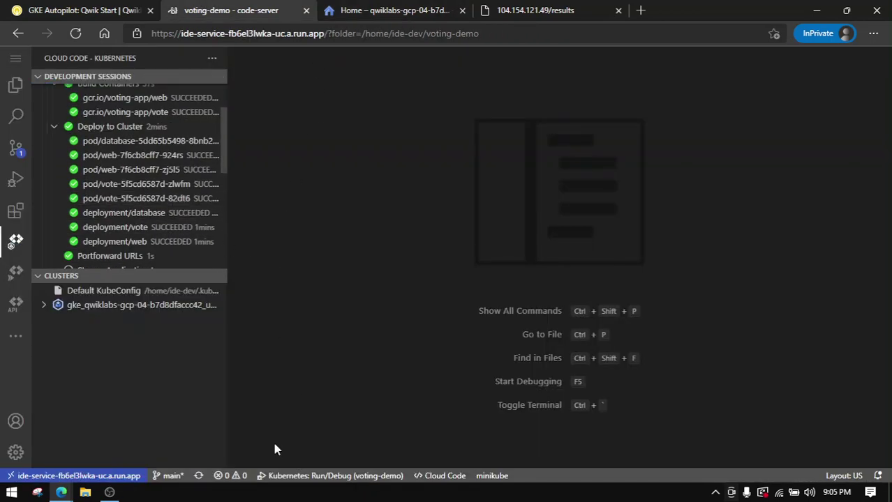
pyautogui.click(109, 492)
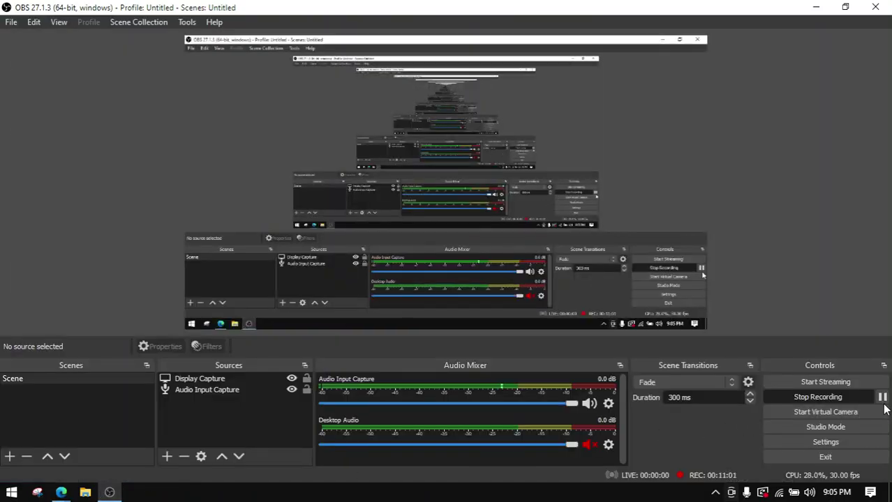
pyautogui.click(882, 397)
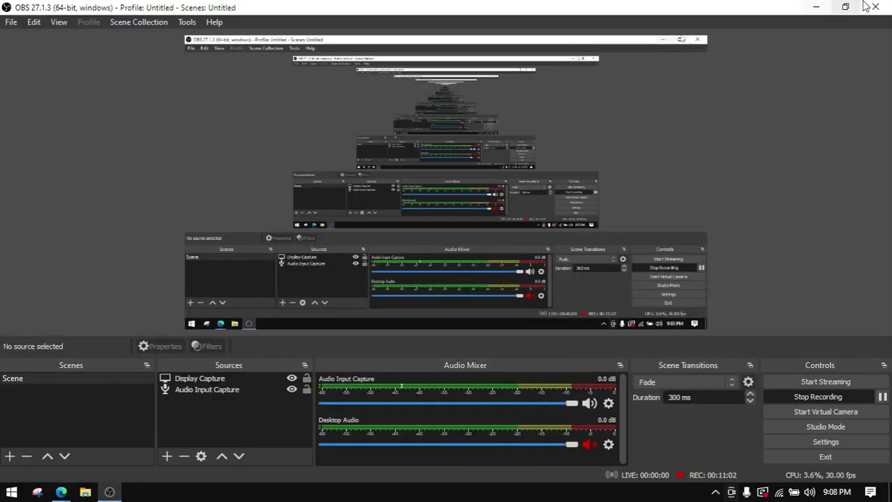
pyautogui.click(815, 7)
# Check progress on the Delete App from cluster objective again and review the development session's deployment and log statuses in the IDE.
pyautogui.click(109, 9)
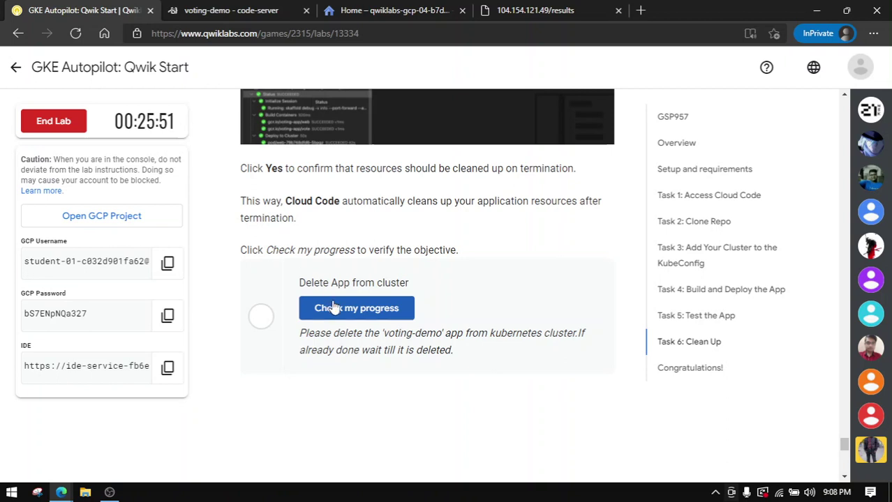
pyautogui.click(390, 308)
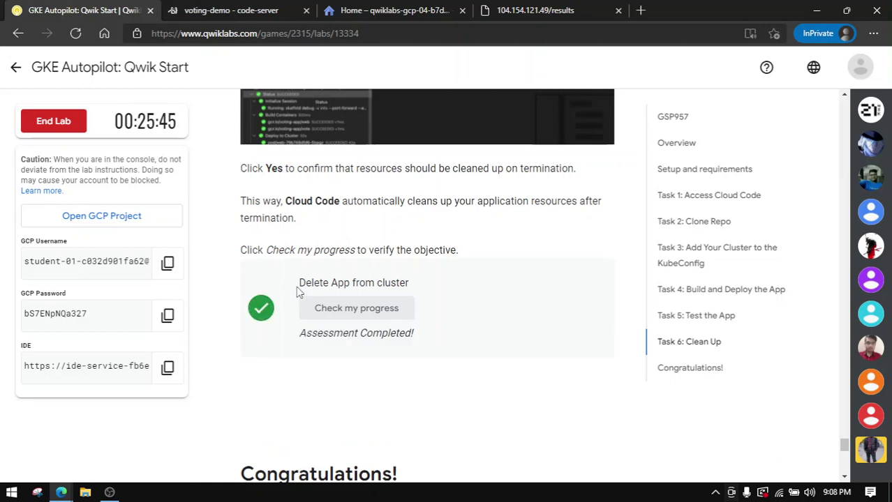
pyautogui.click(275, 15)
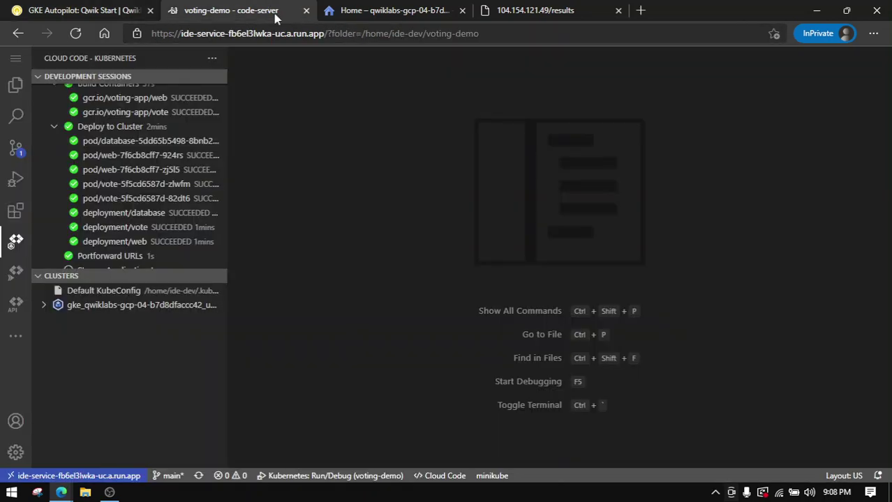
pyautogui.scroll(-5, 119, 241)
pyautogui.scroll(8, 101, 240)
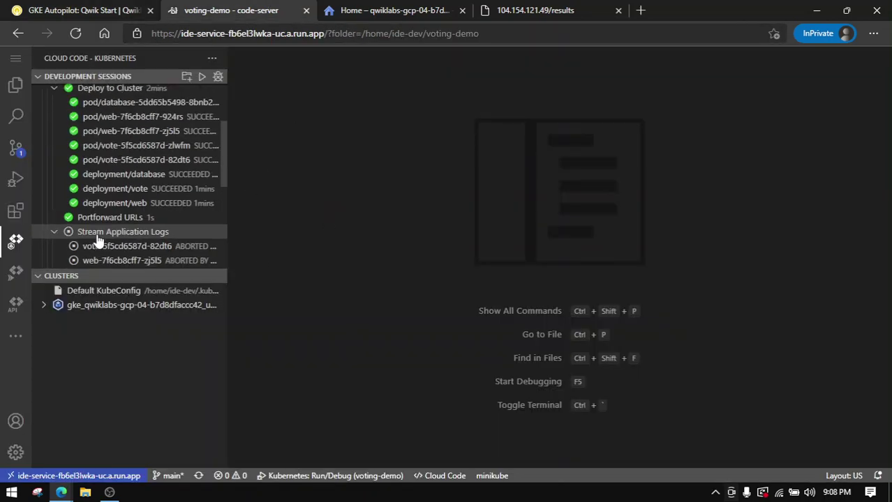
pyautogui.click(105, 11)
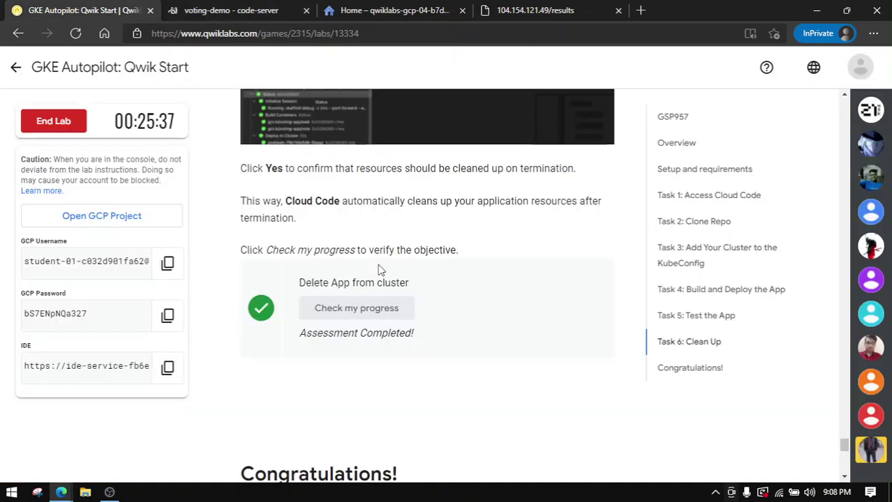
pyautogui.doubleClick(412, 333)
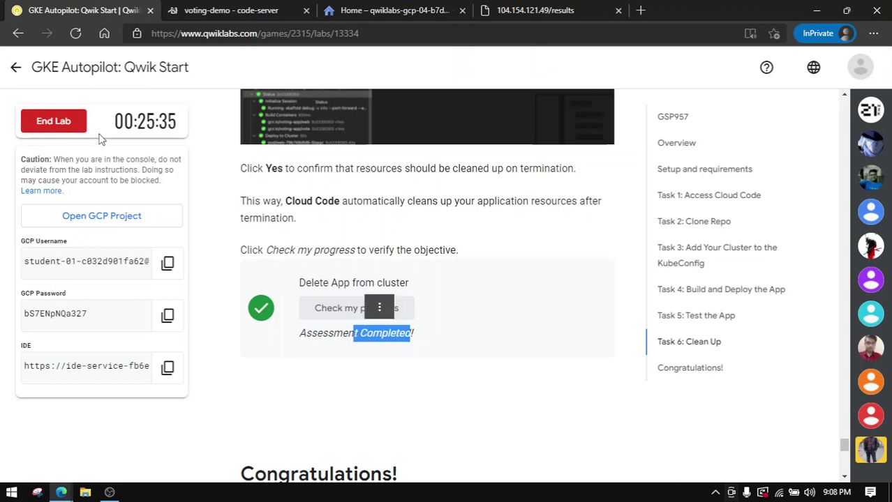
# End the lab, confirm ending it, and submit a five-star satisfaction rating without comments.
pyautogui.click(69, 126)
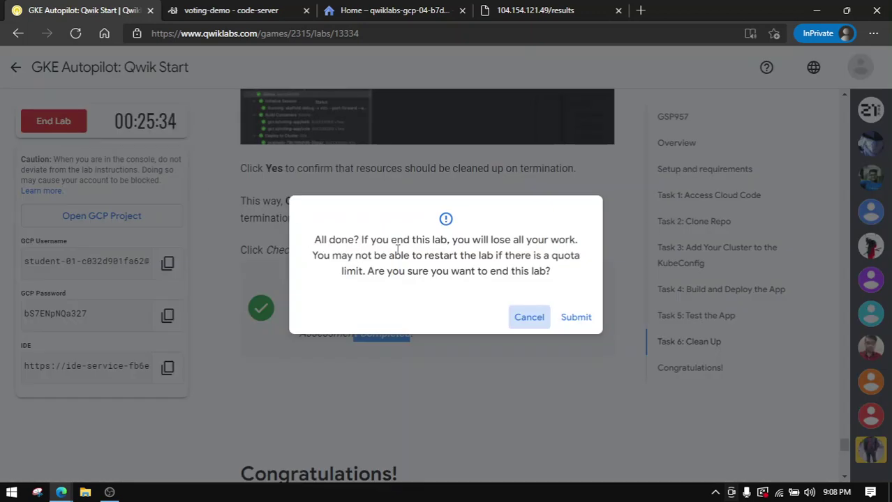
pyautogui.click(572, 318)
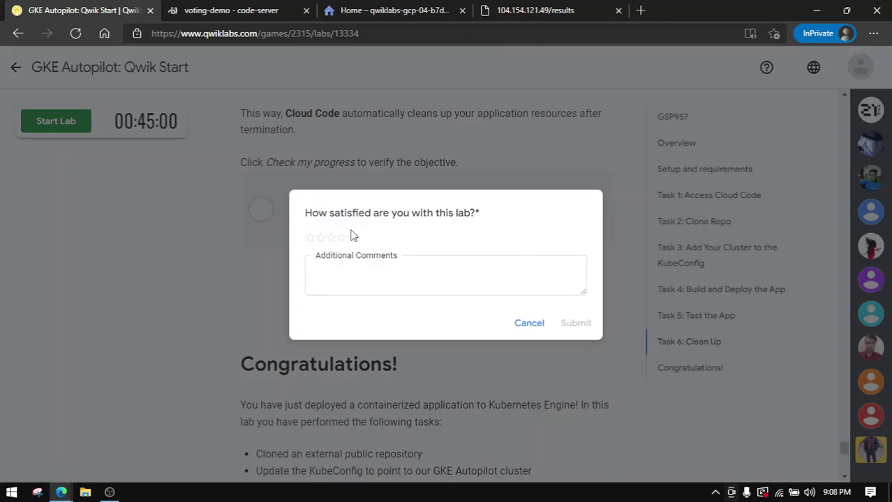
pyautogui.click(352, 238)
pyautogui.click(566, 322)
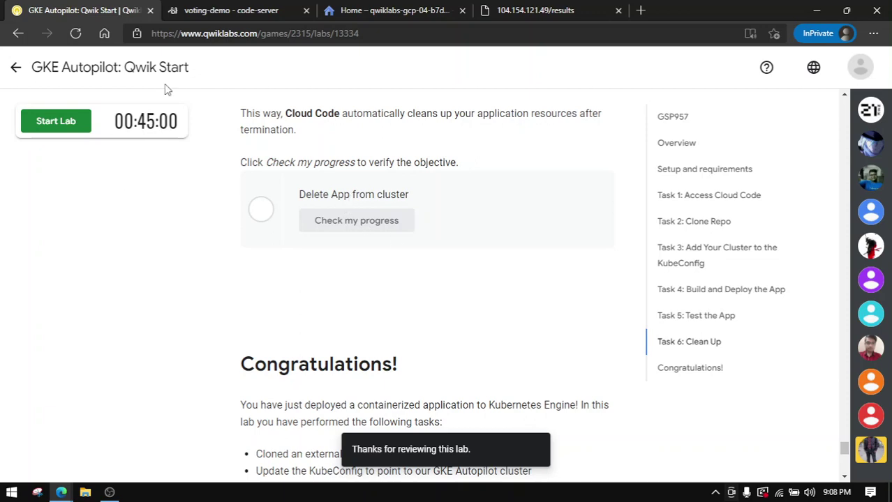
# Sign the student account out of the Google Cloud console and return to the Qwiklabs lab page.
pyautogui.click(265, 9)
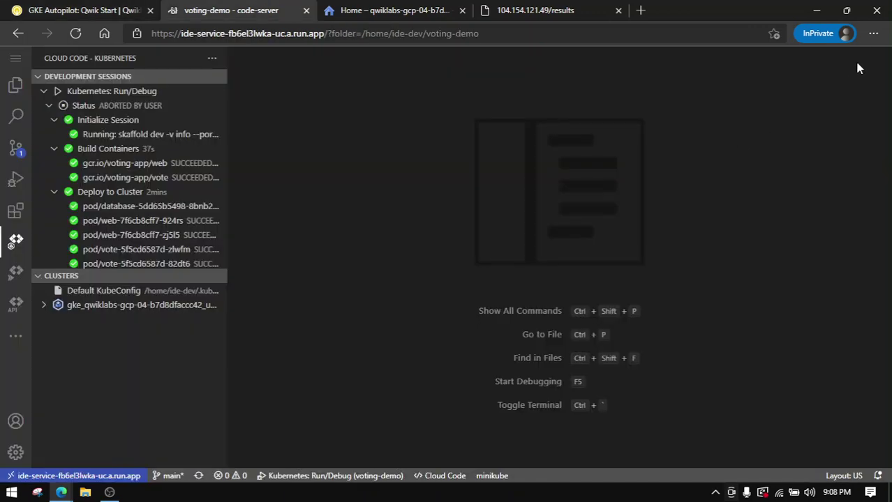
pyautogui.hotkey('ctrl', 'Tab')
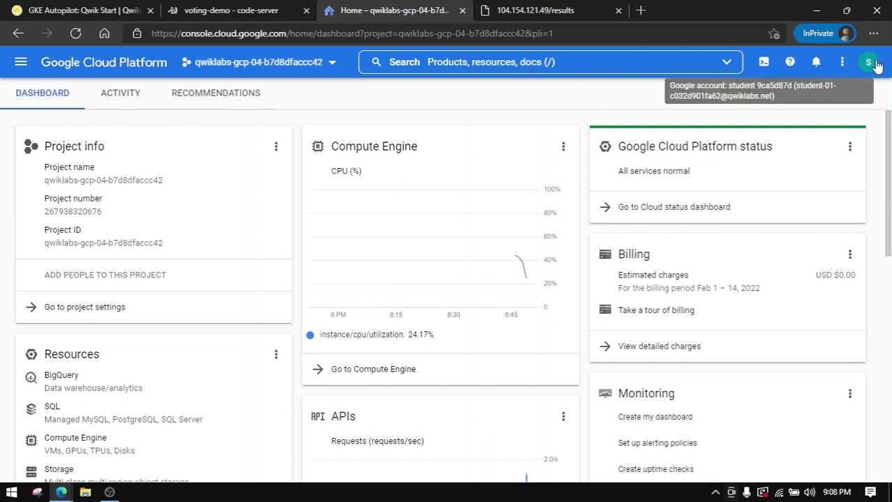
pyautogui.click(869, 62)
pyautogui.click(825, 208)
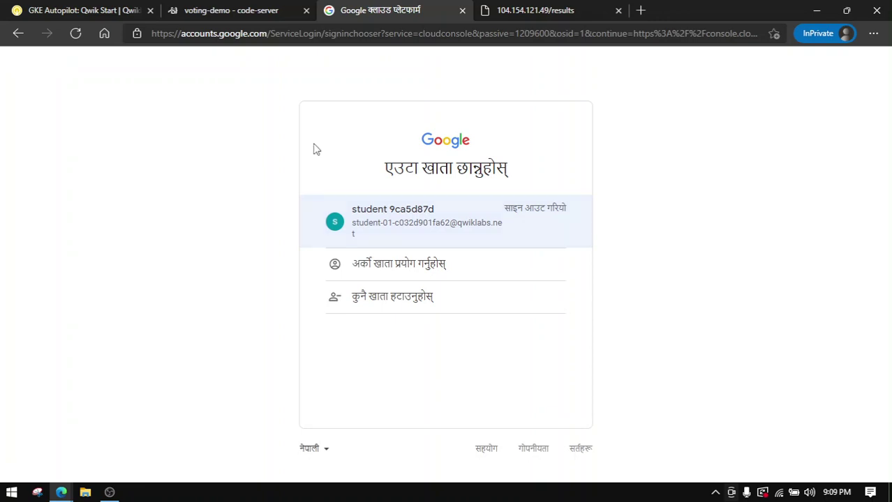
pyautogui.click(86, 6)
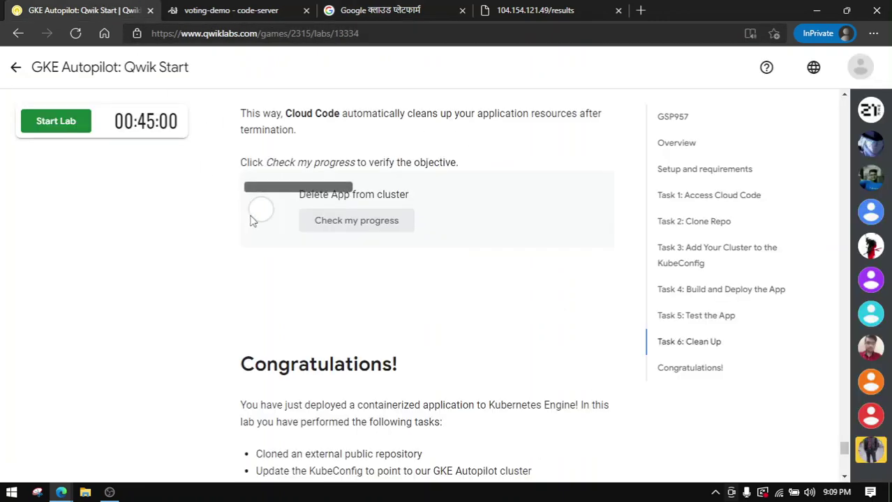